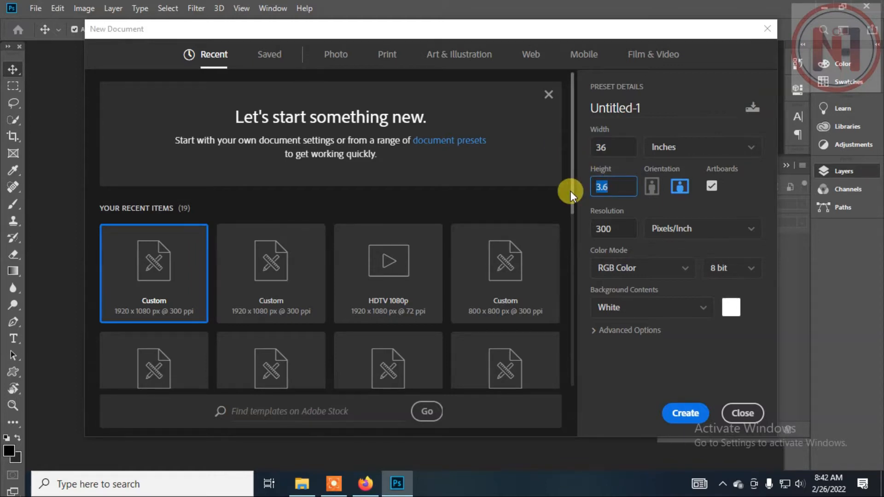
# Create a document named "Banner design", 24 inches high, with RGB Color mode and transparent background contents.
pyautogui.write('24')
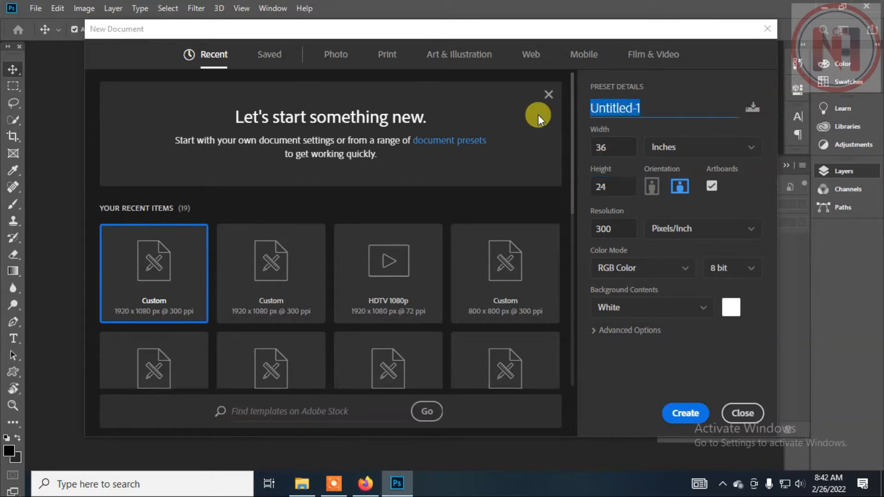
pyautogui.write('Banner dessign')
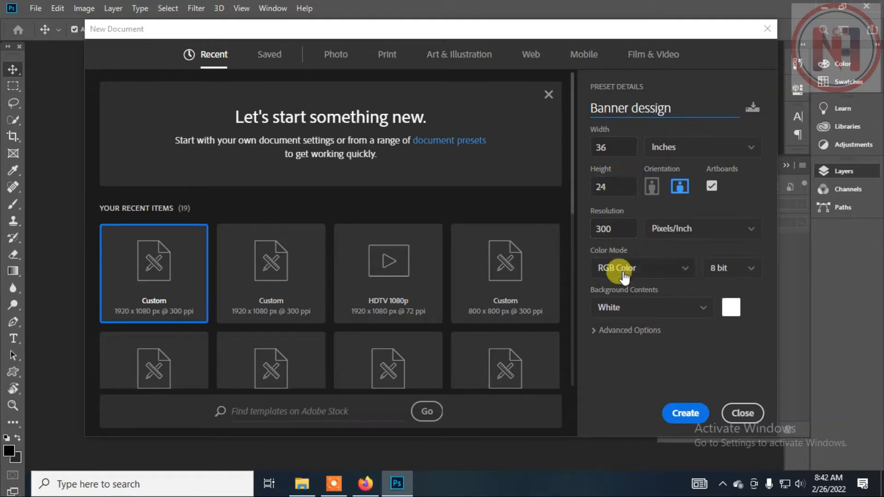
pyautogui.click(685, 269)
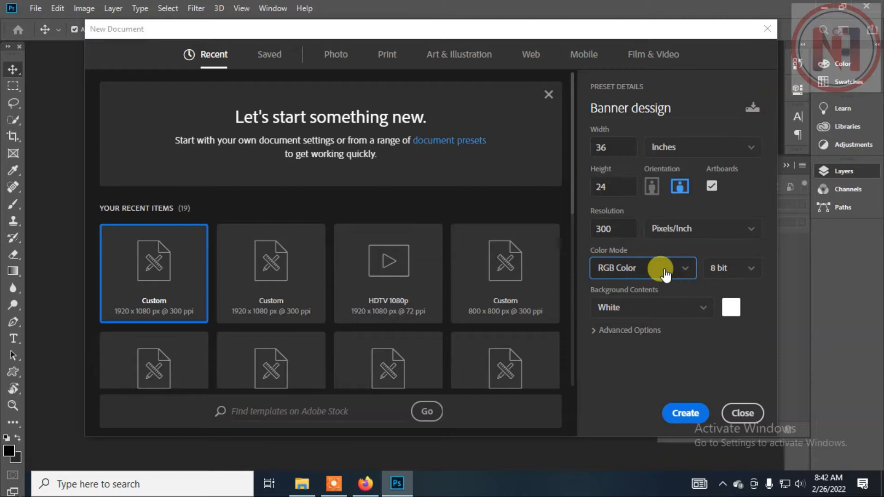
pyautogui.click(650, 307)
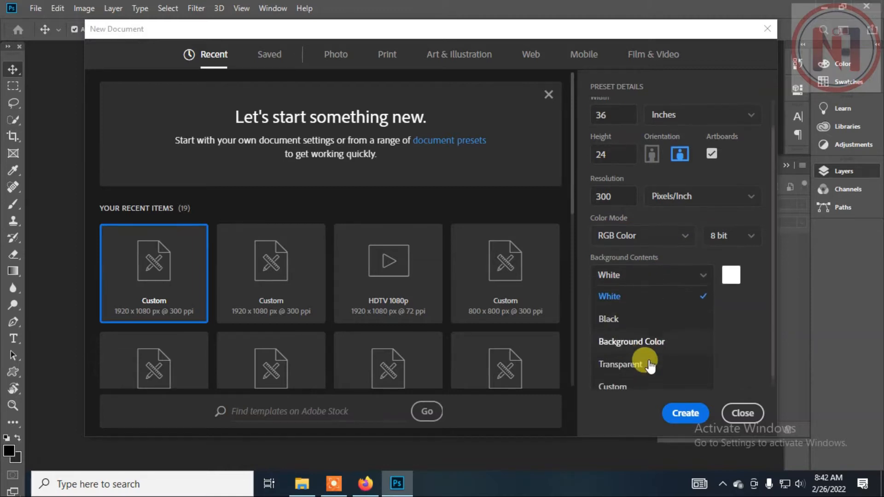
pyautogui.click(648, 355)
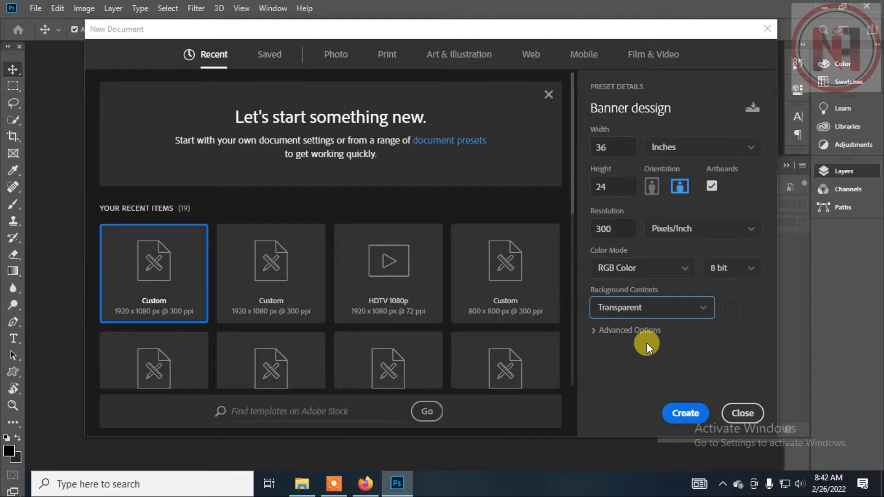
pyautogui.click(691, 413)
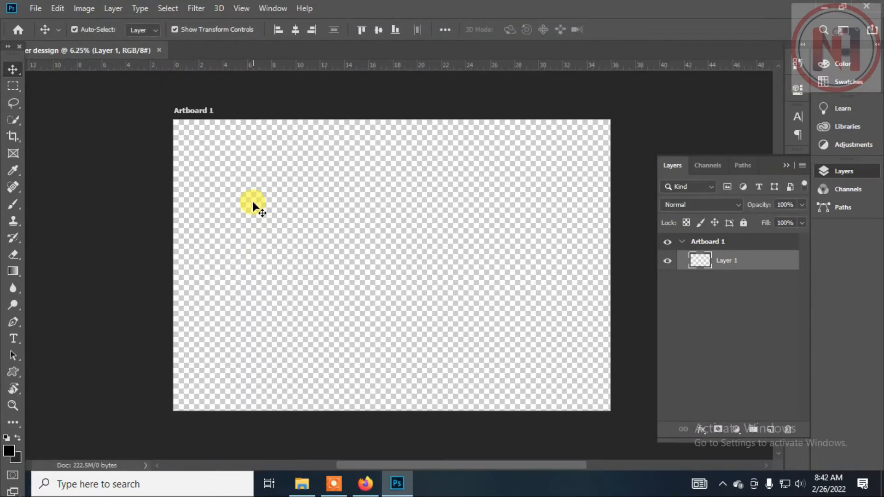
# Draw a rectangle about 11071 × 7518 px covering the whole artboard and fill it with pure blue.
pyautogui.scroll(-2, 257, 191)
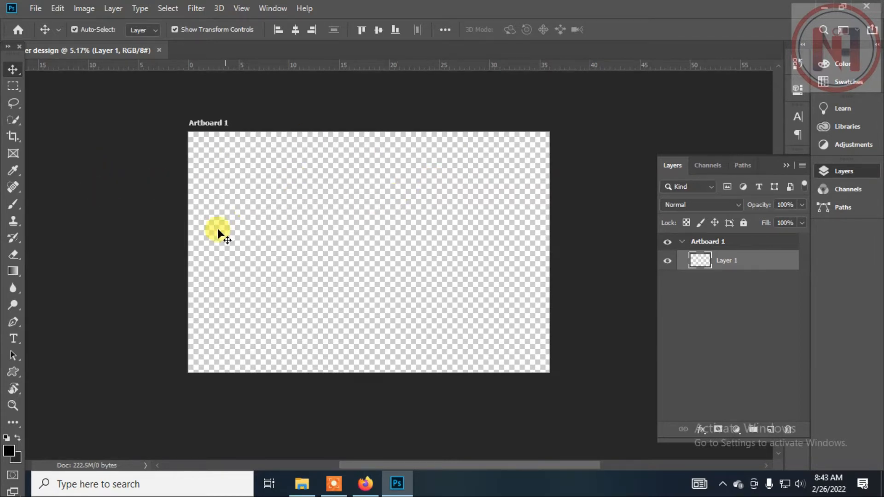
pyautogui.scroll(-1, 136, 244)
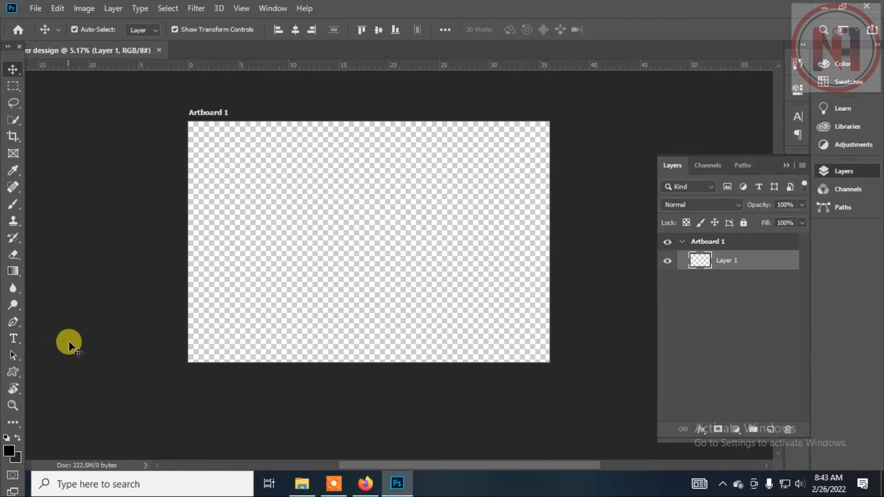
pyautogui.click(14, 371)
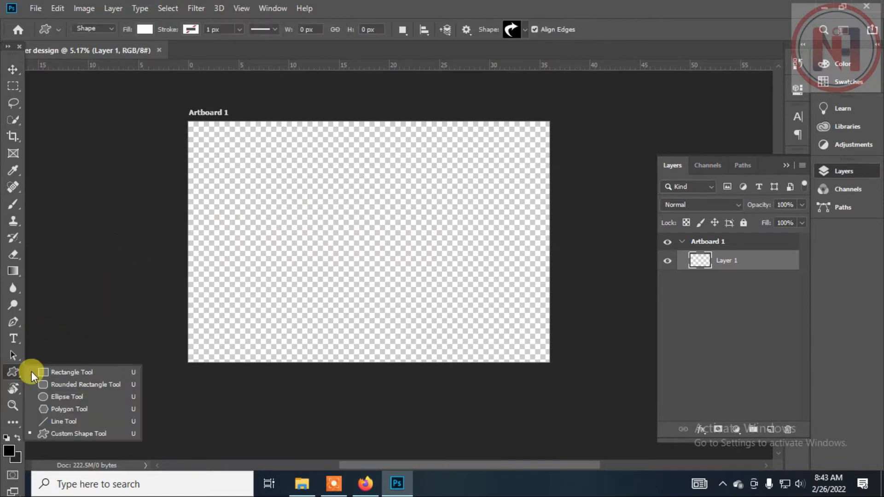
pyautogui.click(73, 372)
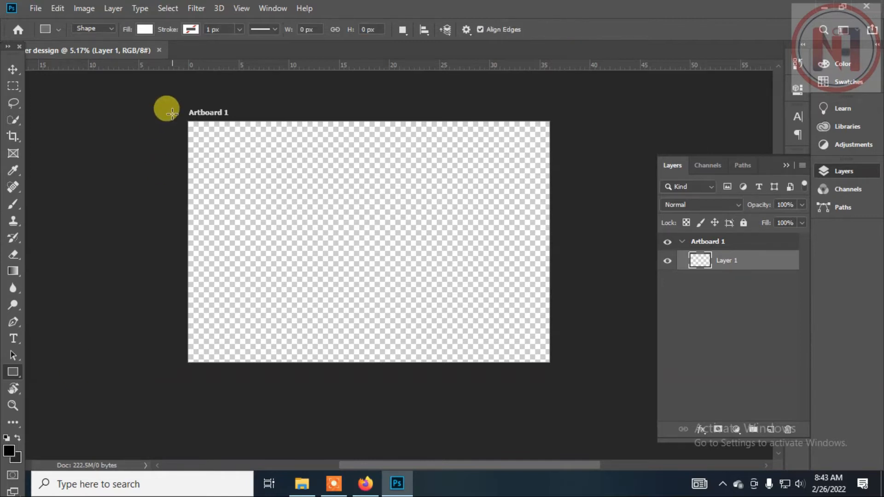
pyautogui.moveTo(184, 119); pyautogui.dragTo(546, 361)
pyautogui.click(145, 29)
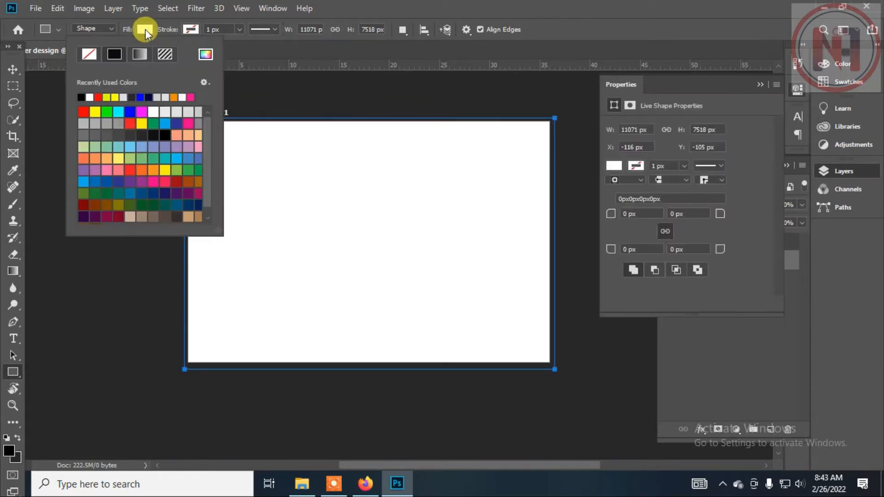
pyautogui.click(130, 112)
pyautogui.press('v')
pyautogui.click(266, 98)
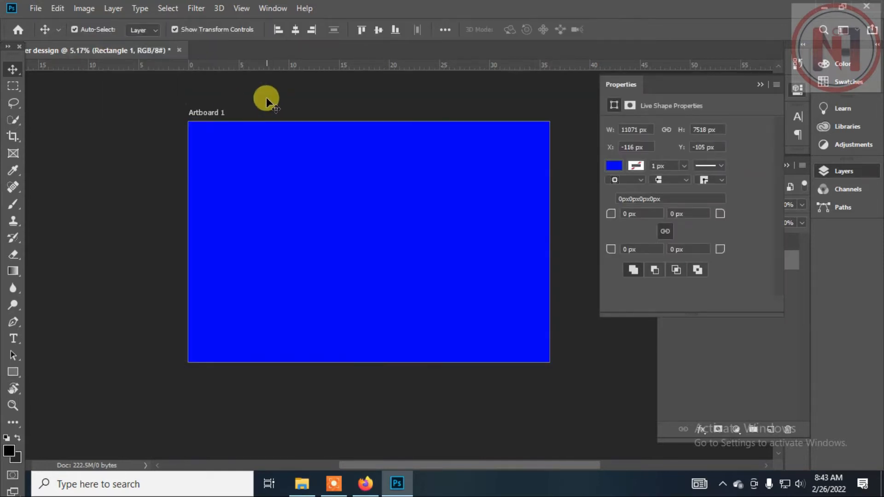
pyautogui.click(302, 158)
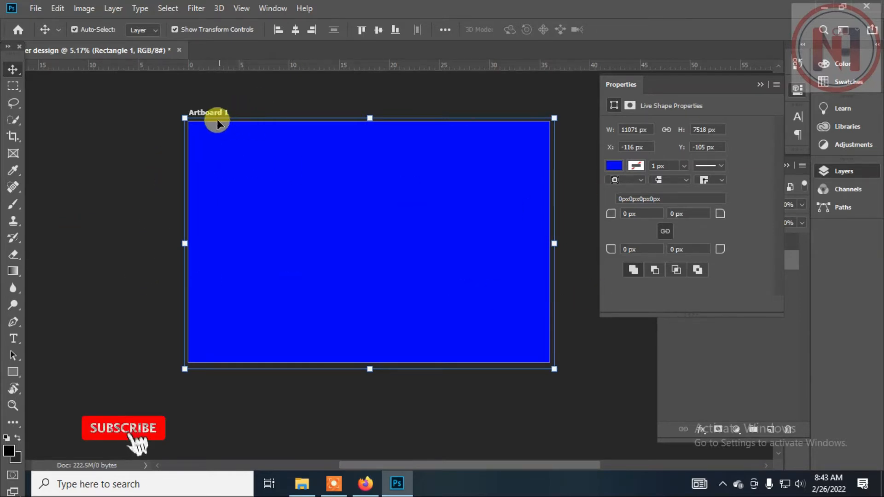
# Add a guide layout to the artboard with 3 columns, 2 rows, 0.067 in gutters and 0.5 in margins.
pyautogui.click(241, 8)
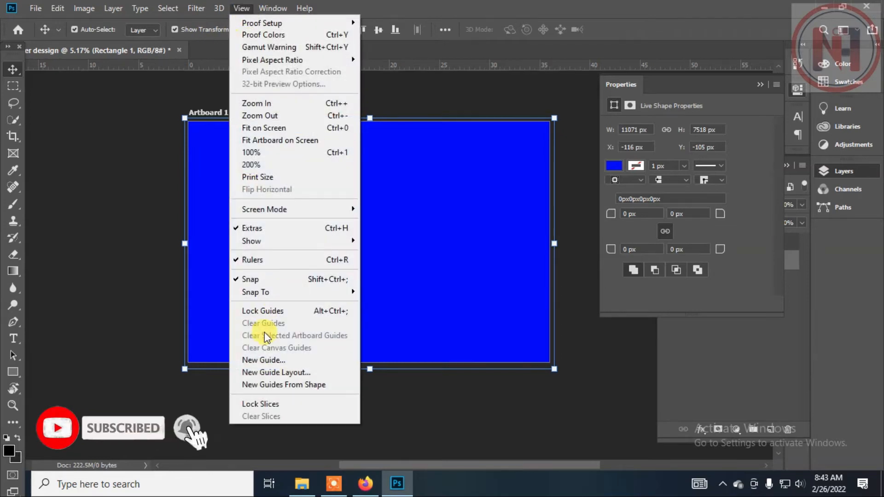
pyautogui.click(270, 373)
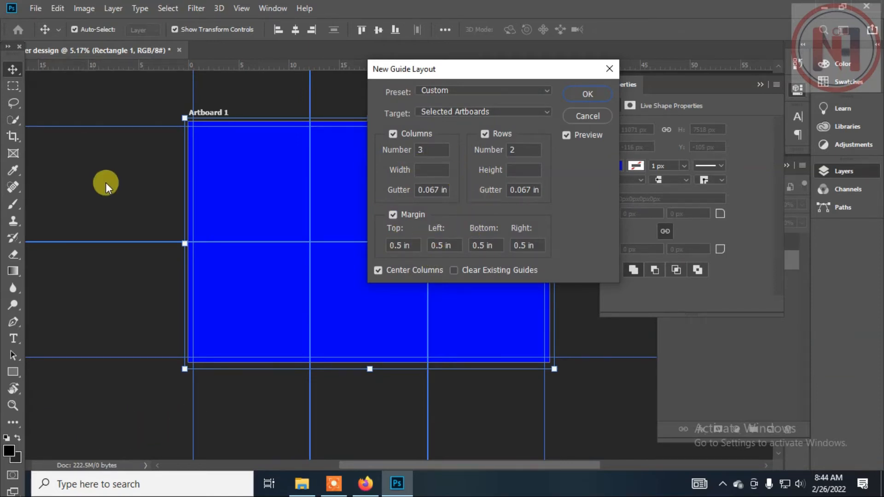
pyautogui.moveTo(483, 69); pyautogui.dragTo(497, 42)
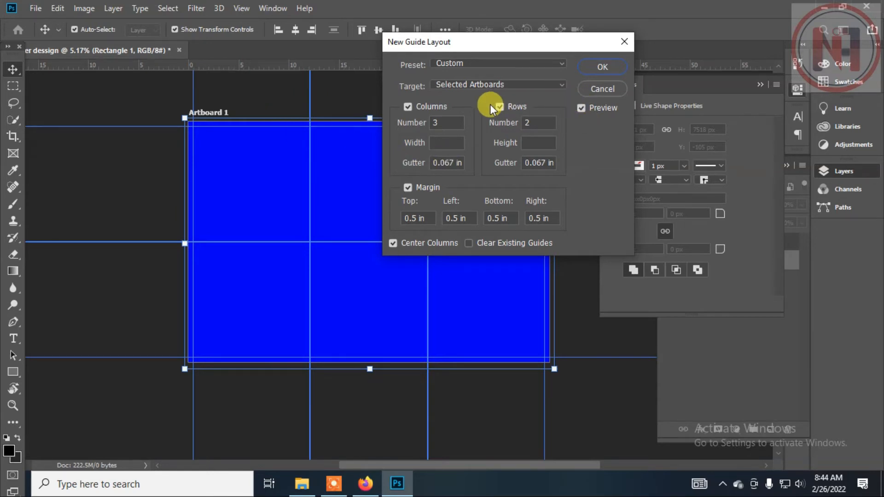
pyautogui.click(612, 68)
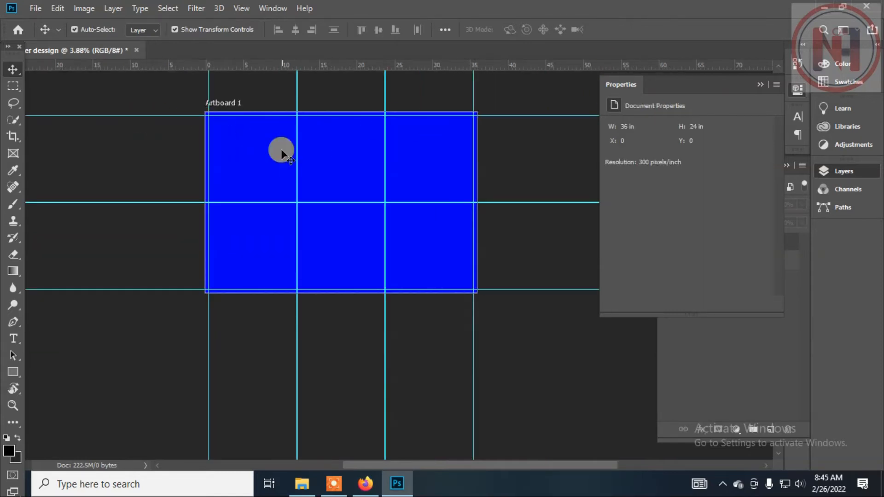
# Draw a white ellipse about 17238 px wide across the artboard's lower edge and stretch it upward to about 6349 px high.
pyautogui.click(9, 376)
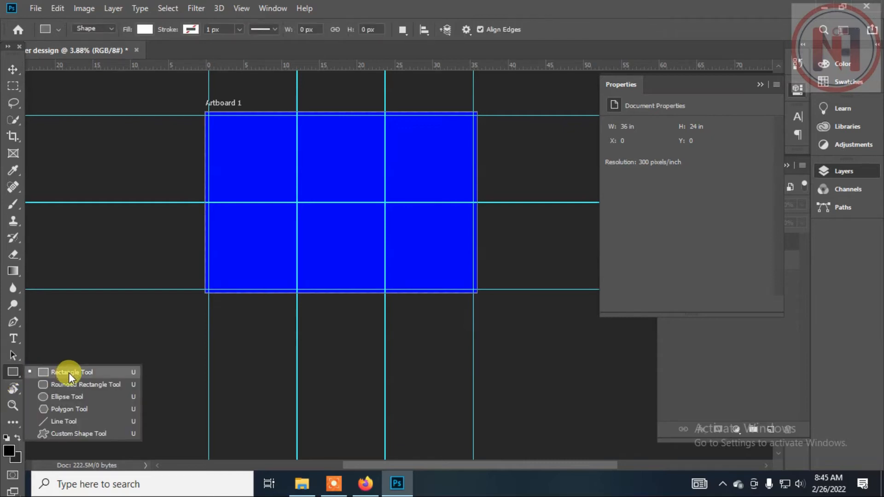
pyautogui.click(82, 395)
pyautogui.moveTo(134, 267); pyautogui.dragTo(570, 407)
pyautogui.click(11, 69)
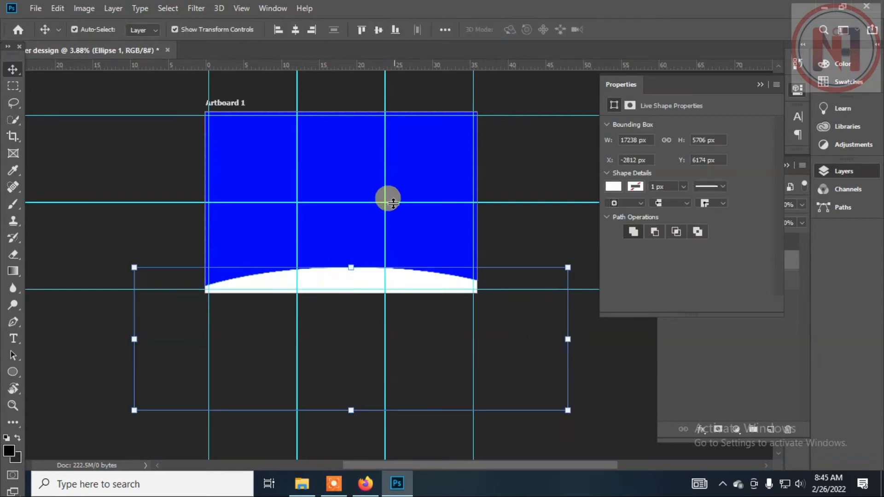
pyautogui.moveTo(352, 267)
pyautogui.mouseDown()
pyautogui.moveTo(346, 236)
pyautogui.moveTo(350, 252)
pyautogui.mouseUp()
pyautogui.press('Return')
pyautogui.click(377, 264)
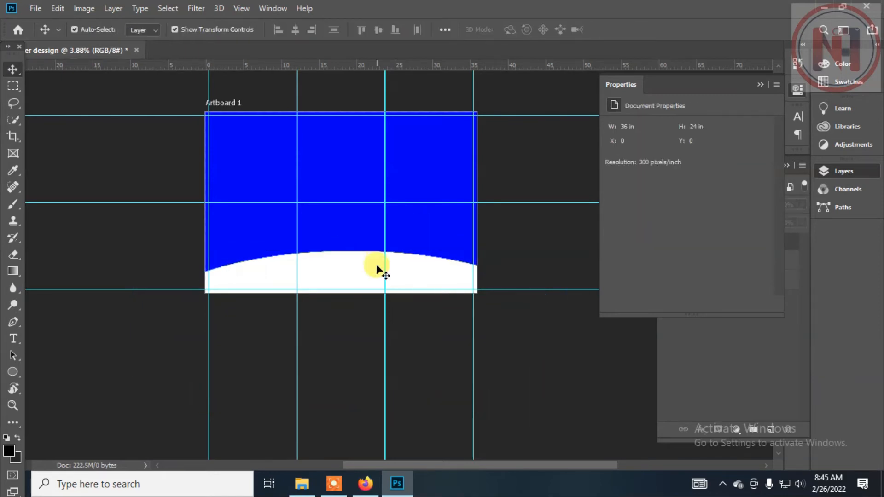
# Duplicate the white ellipse and make the copy bright yellow, set slightly lower to leave a thin white rim.
pyautogui.click(410, 271)
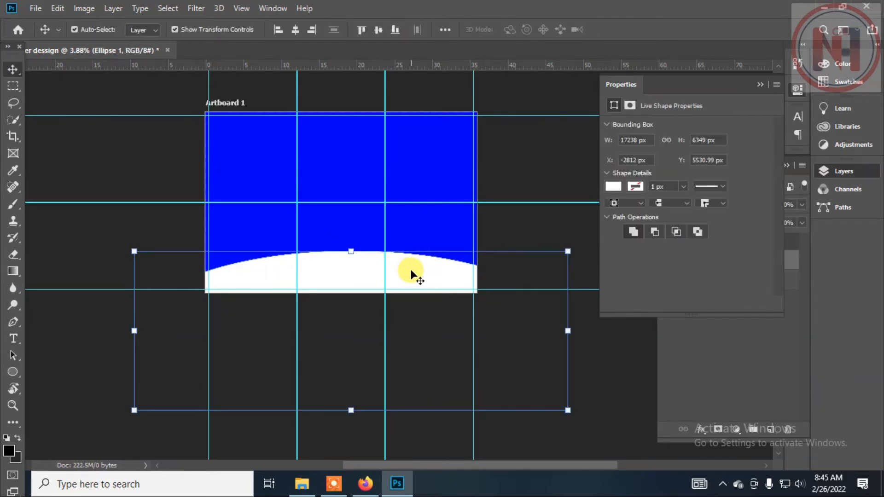
pyautogui.hotkey('ctrl', 'j')
pyautogui.press('F7')
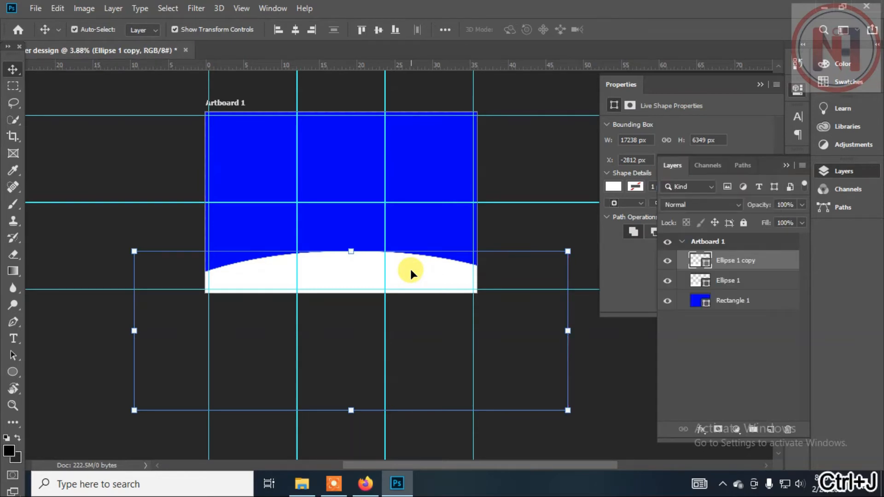
pyautogui.doubleClick(699, 264)
pyautogui.click(242, 242)
pyautogui.moveTo(225, 133)
pyautogui.mouseDown()
pyautogui.moveTo(222, 108)
pyautogui.moveTo(226, 124)
pyautogui.mouseUp()
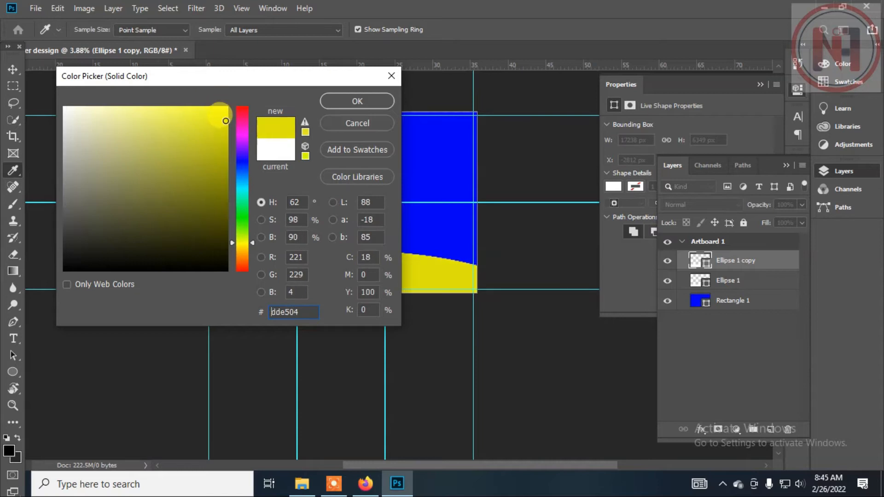
pyautogui.click(357, 102)
pyautogui.click(529, 182)
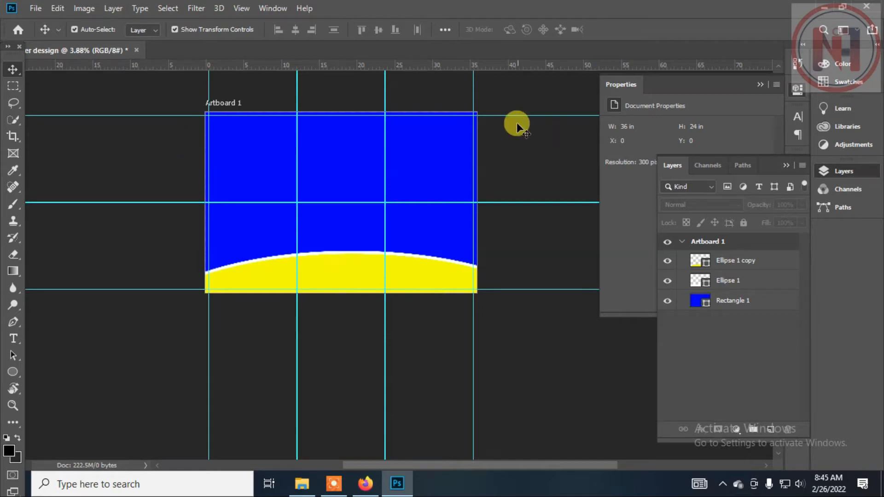
# Add the yellow Nepali title text "निम्स एकेडेमी" in the Himalb font on the blue background.
pyautogui.click(20, 284)
pyautogui.moveTo(18, 344); pyautogui.dragTo(62, 338)
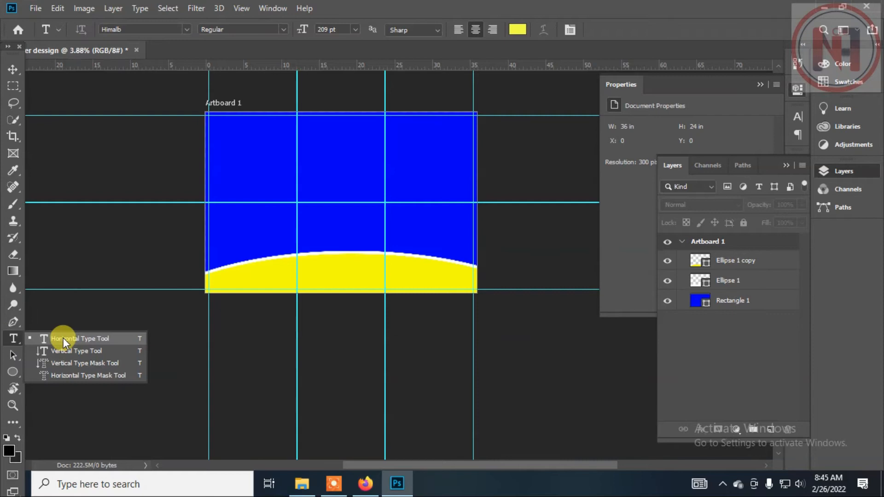
pyautogui.moveTo(62, 338); pyautogui.dragTo(63, 338)
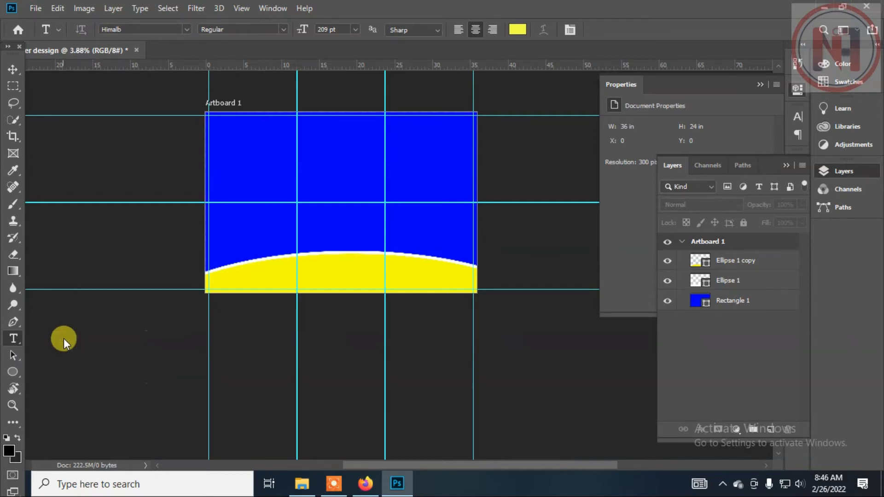
pyautogui.click(240, 156)
pyautogui.write('>L')
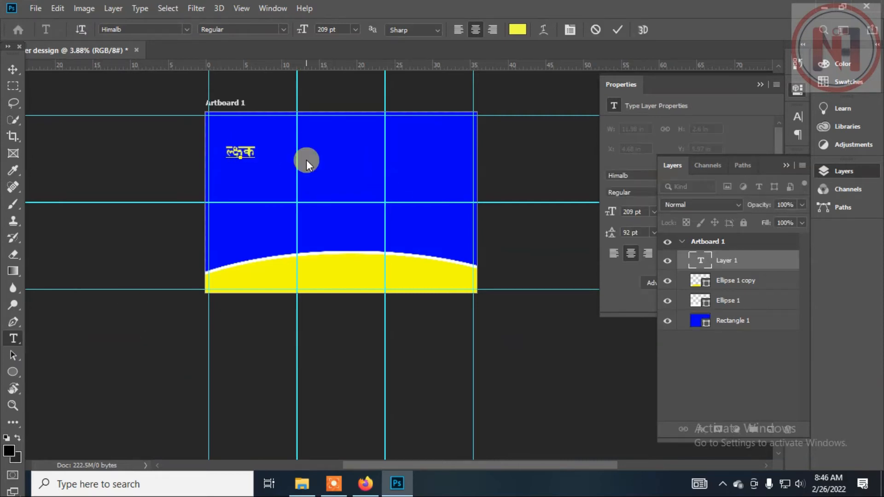
pyautogui.press('BackSpace')
pyautogui.press('BackSpace')
pyautogui.write('LgD; Ps]8]dL')
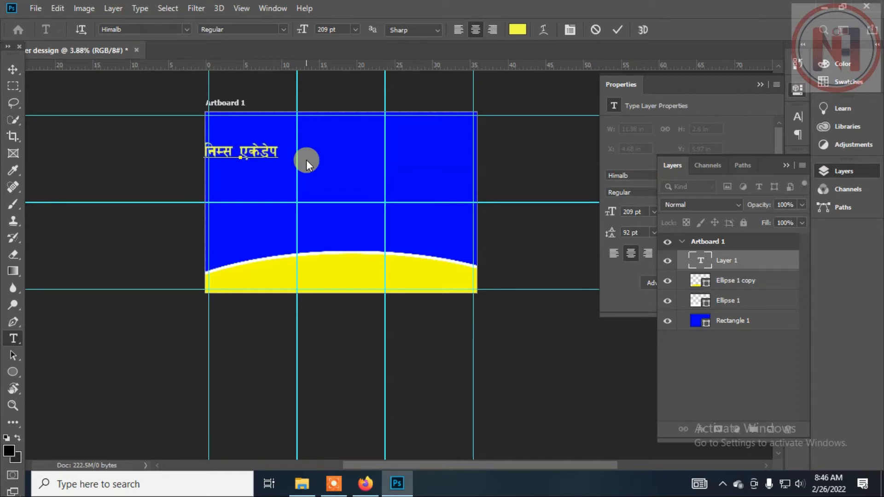
# Add a smaller text line "ठेगाना" below the title in the same yellow Himalb font.
pyautogui.hotkey('ctrl', 'a')
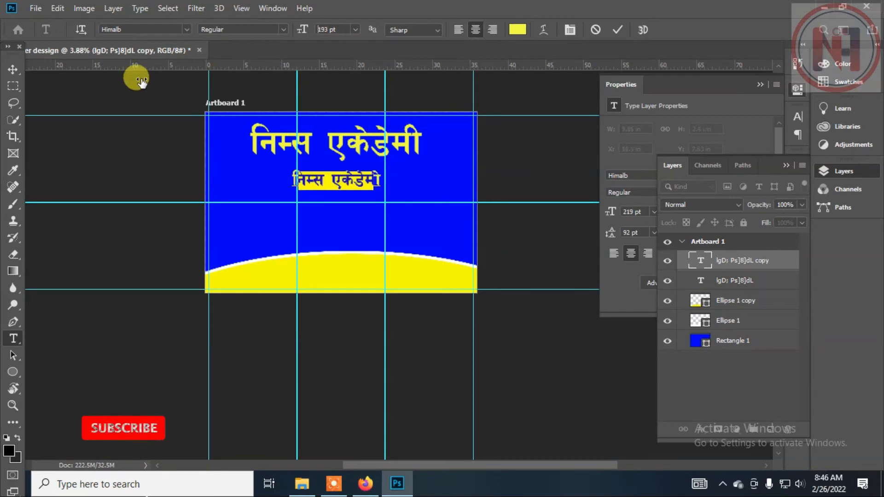
pyautogui.write('7]ufgf')
pyautogui.hotkey('ctrl', 'Return')
pyautogui.press('v')
# Move the title "निम्स एकेडेमी" slightly down and enlarge its text.
pyautogui.click(355, 137)
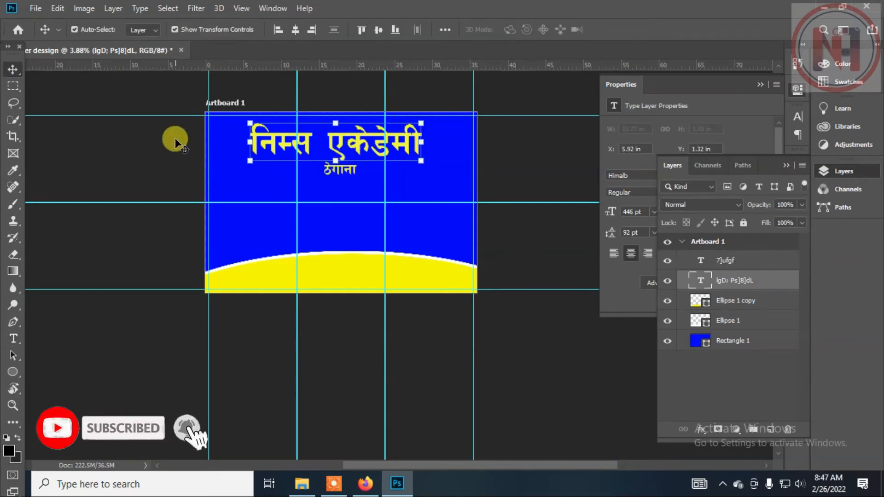
pyautogui.moveTo(349, 142); pyautogui.dragTo(350, 155)
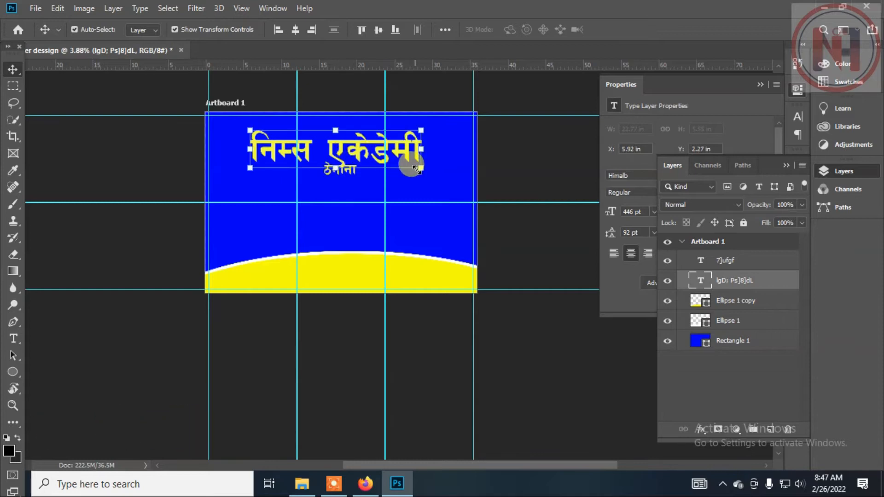
pyautogui.press('t')
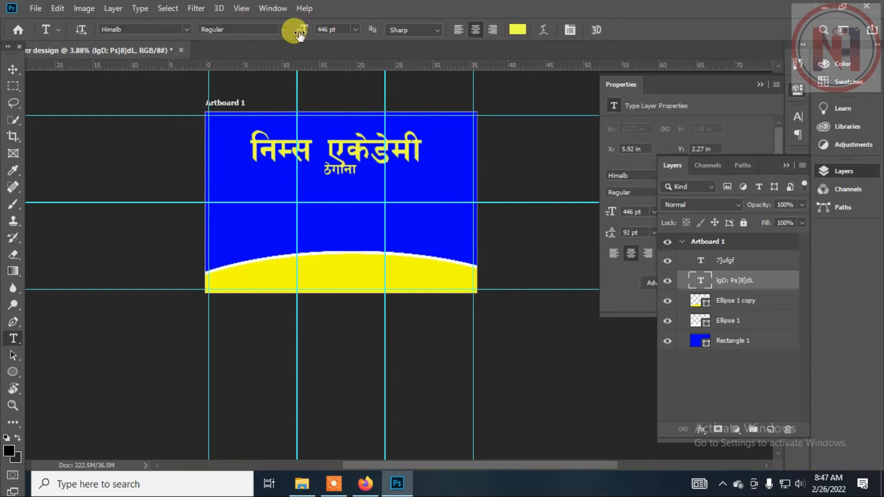
pyautogui.moveTo(296, 31); pyautogui.dragTo(323, 31)
pyautogui.click(13, 69)
# Place copies of the "ठेगाना" text in the upper-left and upper-right corners of the artboard.
pyautogui.click(138, 124)
pyautogui.moveTo(343, 171); pyautogui.dragTo(230, 123)
pyautogui.click(388, 115)
pyautogui.click(335, 173)
pyautogui.moveTo(445, 129); pyautogui.dragTo(466, 129)
pyautogui.click(449, 107)
# Replace the upper-right text copy with a placeholder phone number in Nepali digits and fit it into the corner.
pyautogui.doubleClick(460, 123)
pyautogui.hotkey('ctrl', 'a')
pyautogui.write('9800')
pyautogui.press('BackSpace')
pyautogui.press('BackSpace')
pyautogui.press('BackSpace')
pyautogui.press('BackSpace')
pyautogui.write('(*)))))))))')
pyautogui.moveTo(461, 139); pyautogui.dragTo(461, 121)
pyautogui.click(12, 69)
pyautogui.click(467, 108)
pyautogui.click(445, 128)
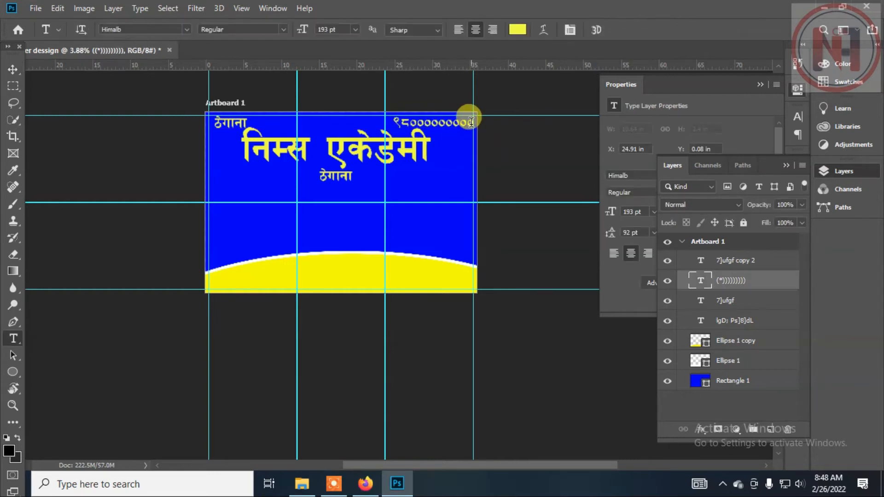
# Change the upper-left text copy to "नाम".
pyautogui.doubleClick(227, 122)
pyautogui.hotkey('ctrl', 'a')
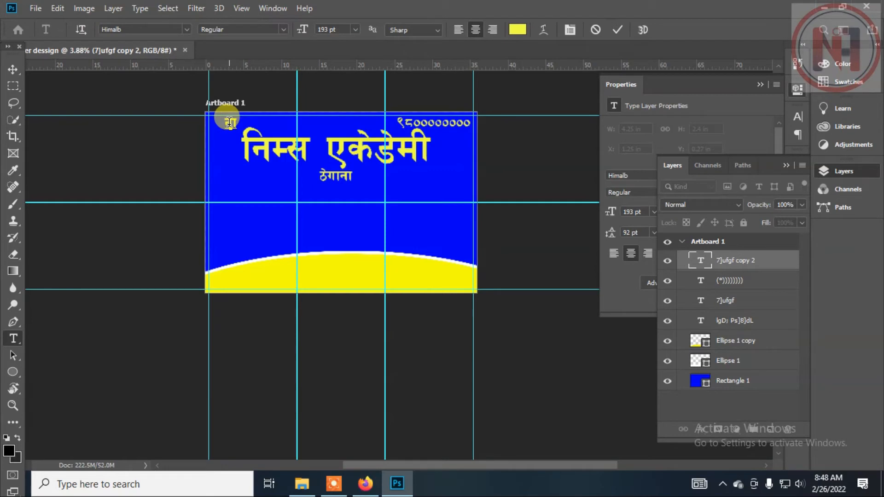
pyautogui.click(12, 69)
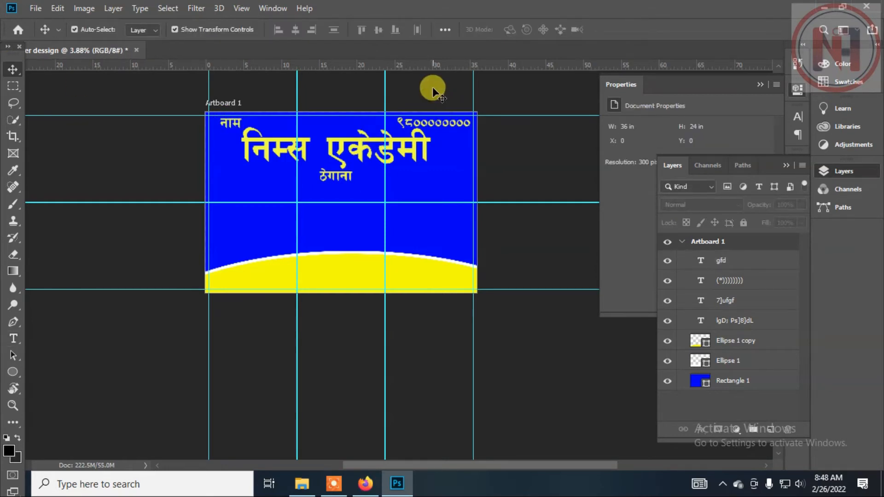
# Draw a white rounded rectangle about 2170 × 1978 px with a 10 px radius on the blue area's left side.
pyautogui.click(13, 371)
pyautogui.click(67, 389)
pyautogui.moveTo(221, 188); pyautogui.dragTo(275, 236)
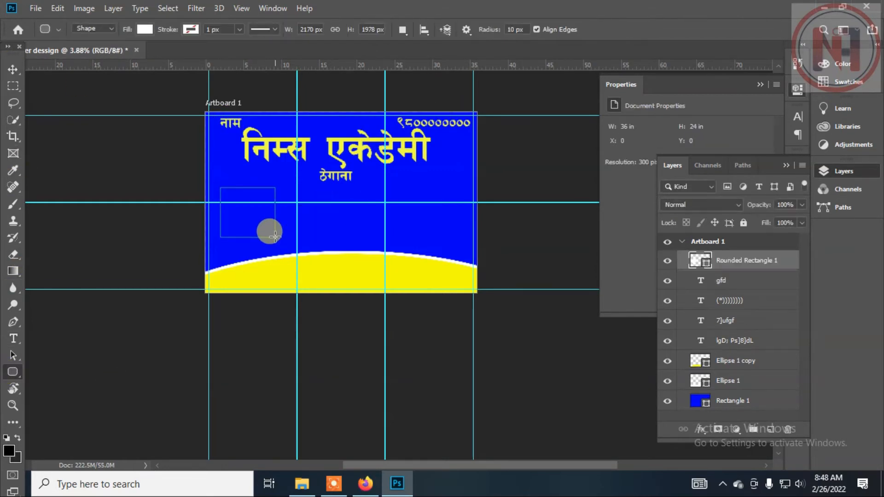
pyautogui.click(797, 80)
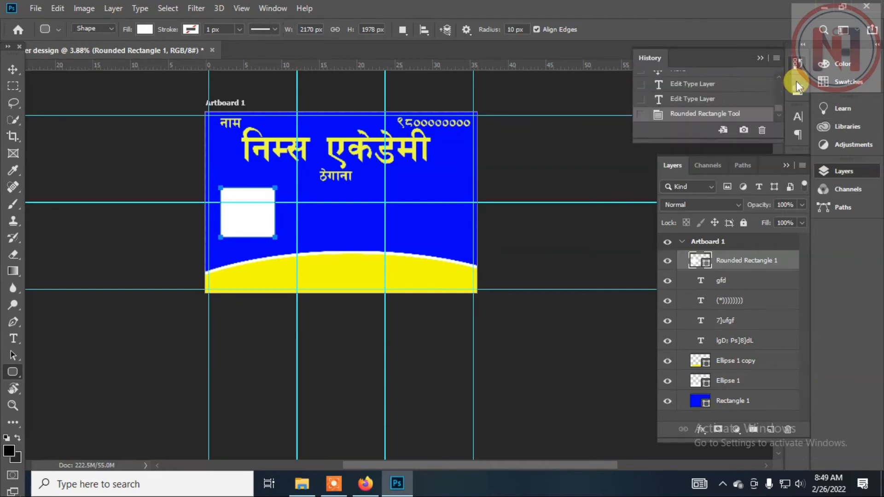
# Set the white rectangle's corner radius to 256 px and move it to about X 599, Y 3219 px.
pyautogui.click(797, 85)
pyautogui.moveTo(721, 214); pyautogui.dragTo(878, 208)
pyautogui.click(14, 71)
pyautogui.scroll(3, 170, 167)
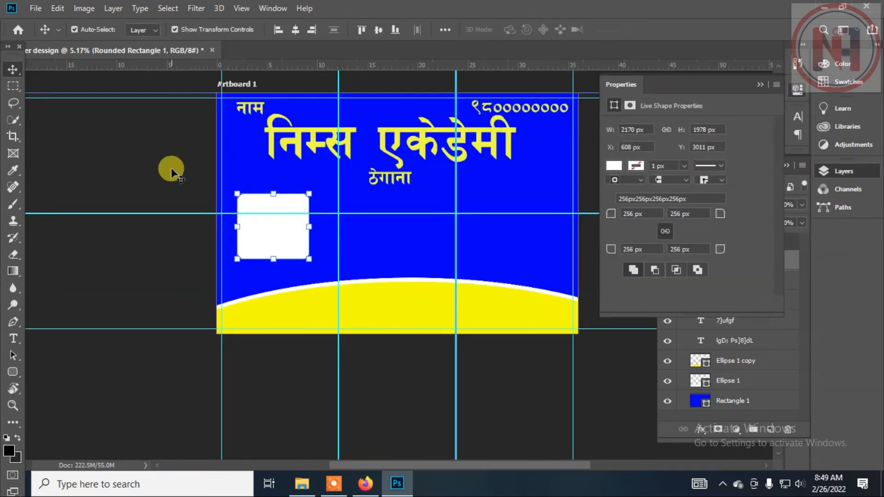
pyautogui.scroll(3, 219, 181)
pyautogui.moveTo(340, 221); pyautogui.dragTo(339, 231)
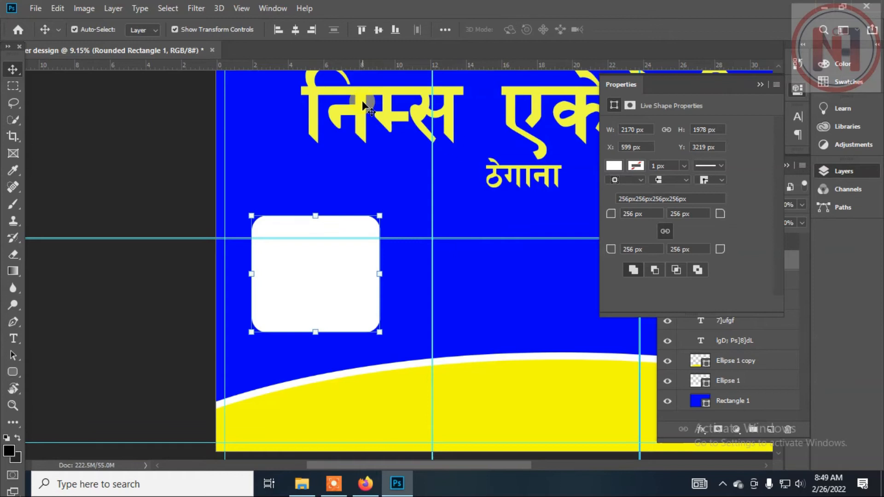
# Duplicate the white rounded rectangle, shrink the copy slightly inside the original and fill it with the base's yellow.
pyautogui.hotkey('ctrl', 'j')
pyautogui.moveTo(380, 215); pyautogui.dragTo(368, 213)
pyautogui.press('Return')
pyautogui.click(760, 84)
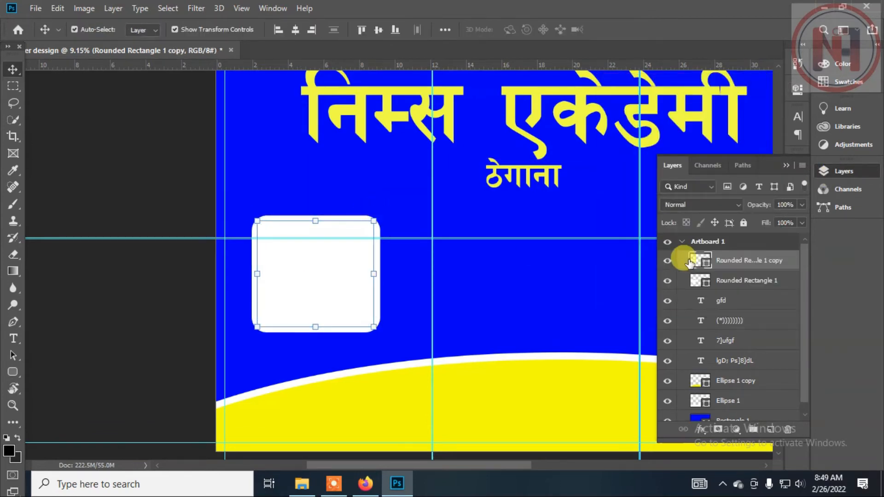
pyautogui.doubleClick(689, 262)
pyautogui.click(391, 394)
pyautogui.click(358, 99)
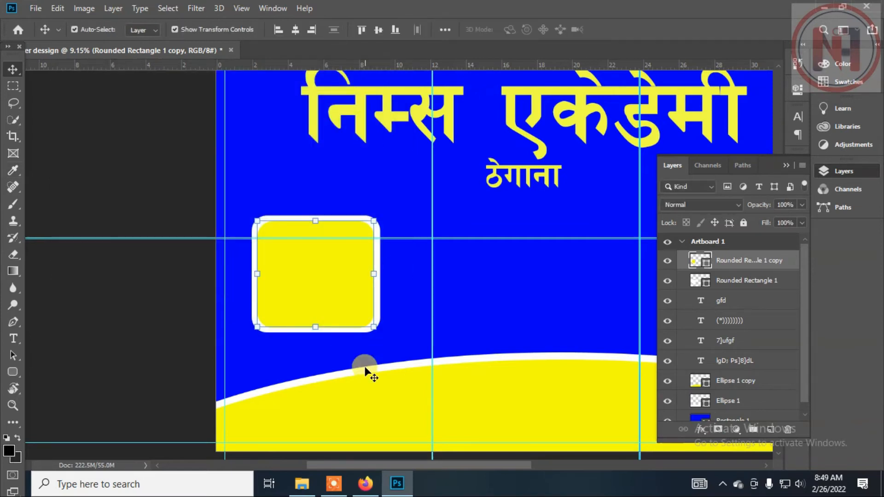
pyautogui.click(366, 375)
# Copy the yellow rounded rectangle together with its white border to the right as a second photo frame.
pyautogui.click(726, 260)
pyautogui.keyDown('shift'); pyautogui.click(716, 282); pyautogui.keyUp('shift')
pyautogui.moveTo(338, 228); pyautogui.dragTo(521, 216)
pyautogui.scroll(-4, 521, 215)
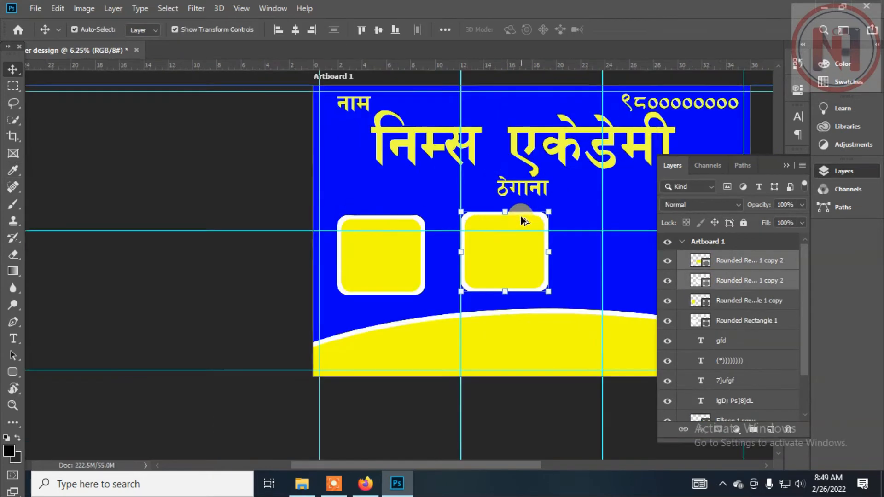
pyautogui.scroll(-3, 520, 215)
# Copy both photo frames together to the right to form a row of four frames.
pyautogui.moveTo(442, 241); pyautogui.dragTo(621, 236)
pyautogui.hotkey('ctrl', 'z')
pyautogui.moveTo(514, 244); pyautogui.dragTo(584, 243)
pyautogui.keyDown('shift'); pyautogui.click(716, 318); pyautogui.keyUp('shift')
pyautogui.hotkey('ctrl', 'z')
pyautogui.keyDown('shift'); pyautogui.click(723, 326); pyautogui.keyUp('shift')
pyautogui.keyDown('shift'); pyautogui.click(724, 261); pyautogui.keyUp('shift')
pyautogui.keyDown('shift'); pyautogui.click(733, 319); pyautogui.keyUp('shift')
pyautogui.keyDown('shift'); pyautogui.click(734, 262); pyautogui.keyUp('shift')
pyautogui.moveTo(507, 243); pyautogui.dragTo(616, 247)
pyautogui.click(520, 309)
pyautogui.scroll(-1, 463, 281)
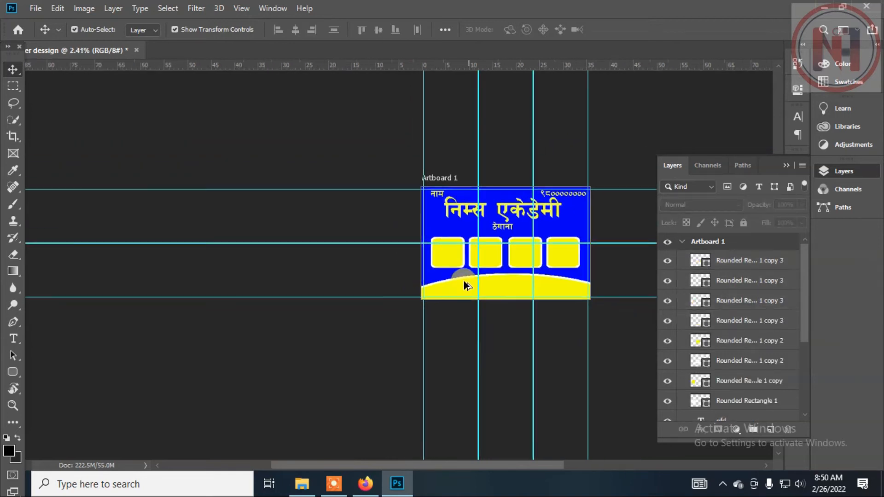
# Add a "Lorem Ipsum" placeholder line in black, reduce its font size and centre it on the yellow base.
pyautogui.scroll(2, 463, 281)
pyautogui.click(787, 166)
pyautogui.press('t')
pyautogui.click(422, 299)
pyautogui.moveTo(450, 328); pyautogui.dragTo(482, 328)
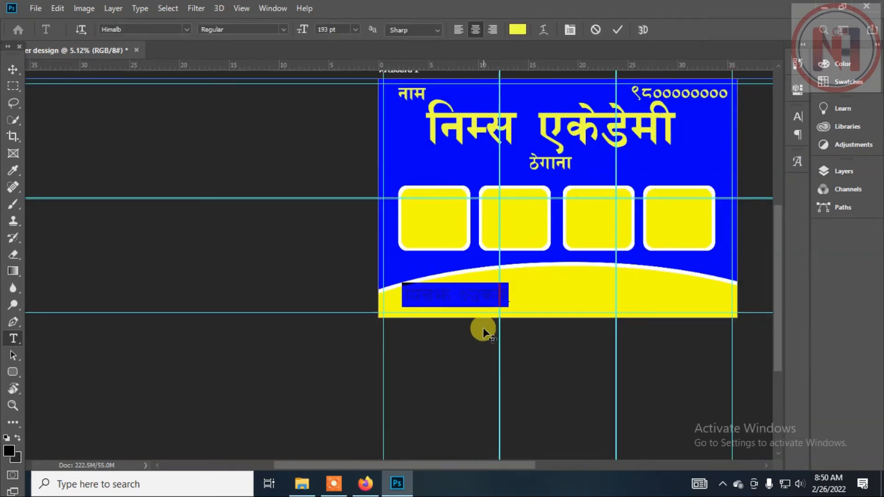
pyautogui.click(518, 29)
pyautogui.click(64, 270)
pyautogui.click(355, 29)
pyautogui.click(325, 194)
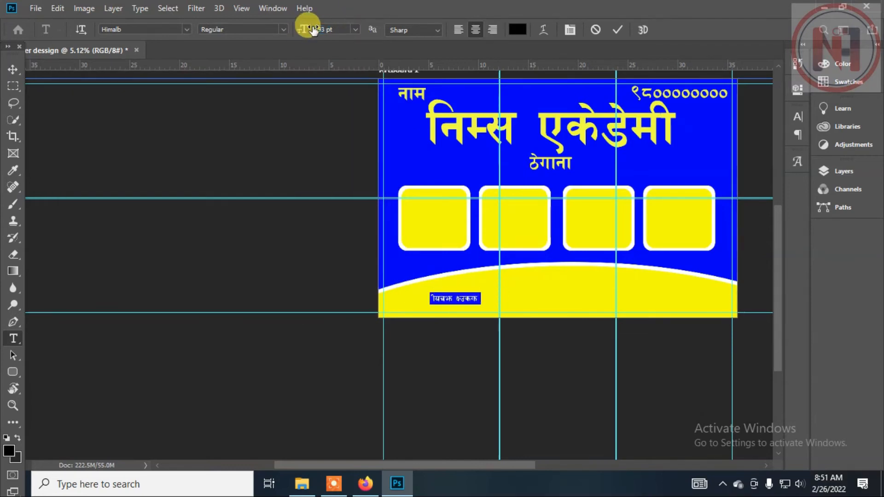
pyautogui.moveTo(447, 331); pyautogui.dragTo(563, 318)
pyautogui.hotkey('ctrl', 'Return')
# Add a wide lorem ipsum placeholder paragraph across the yellow base below the centred line.
pyautogui.click(18, 335)
pyautogui.moveTo(391, 295); pyautogui.dragTo(736, 316)
pyautogui.hotkey('ctrl', 'Return')
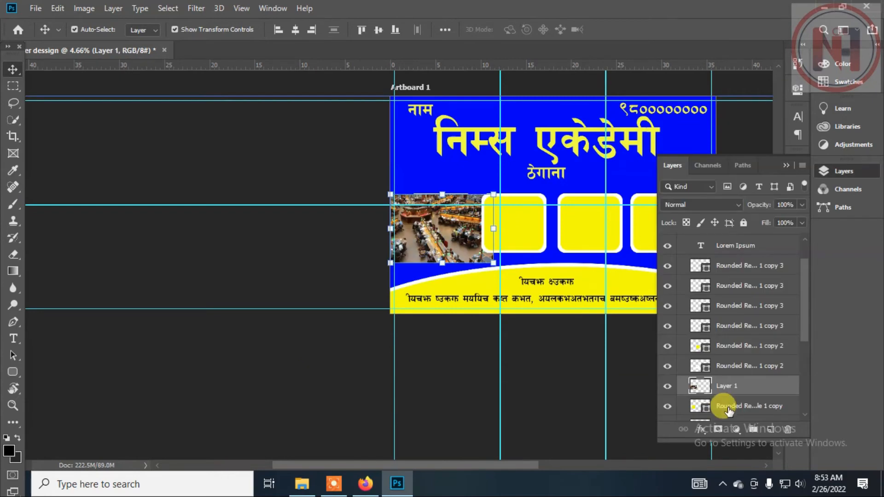
# Clip the library photo to the first yellow frame with a clipping mask and scale and position it to fill the frame.
pyautogui.rightClick(741, 386)
pyautogui.click(631, 249)
pyautogui.moveTo(494, 194); pyautogui.dragTo(480, 203)
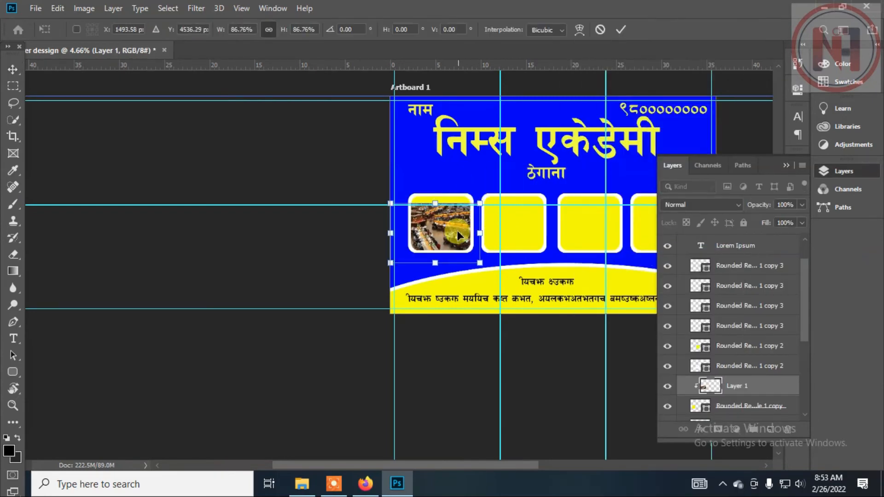
pyautogui.press('Return')
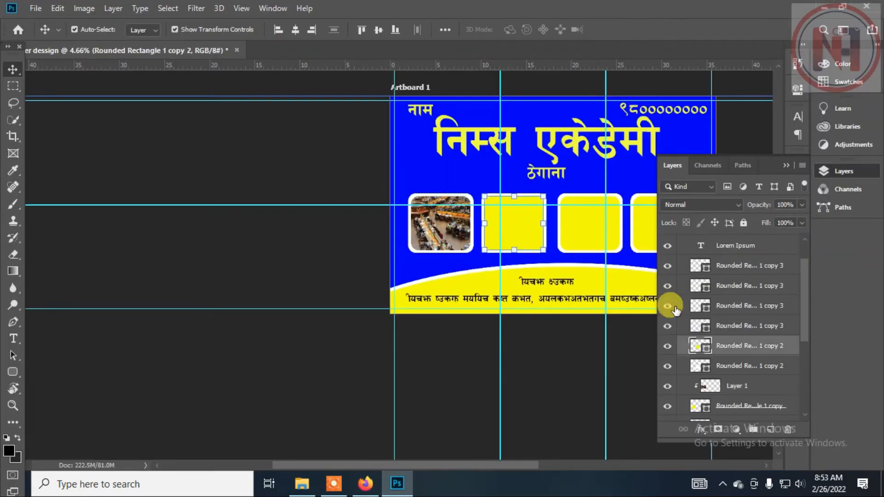
# Paste the classroom chairs photo, clip it to the second frame and scale and position it to fill the frame.
pyautogui.hotkey('ctrl', 'v')
pyautogui.moveTo(546, 199); pyautogui.dragTo(427, 162)
pyautogui.moveTo(509, 177); pyautogui.dragTo(513, 221)
pyautogui.press('Return')
pyautogui.rightClick(744, 346)
pyautogui.click(612, 247)
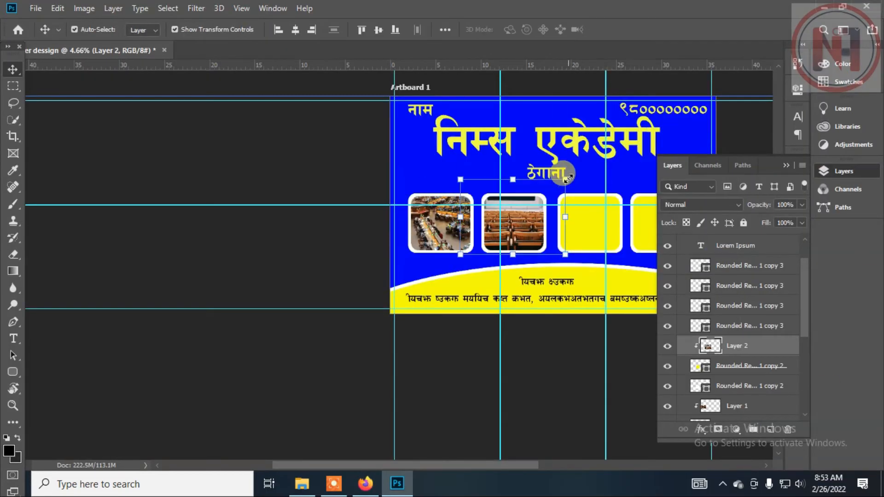
pyautogui.moveTo(568, 177); pyautogui.dragTo(547, 193)
pyautogui.moveTo(528, 228); pyautogui.dragTo(534, 230)
# Select the third frame, copy the photo of the group around a laptop from Pexels and return to Photoshop.
pyautogui.click(601, 236)
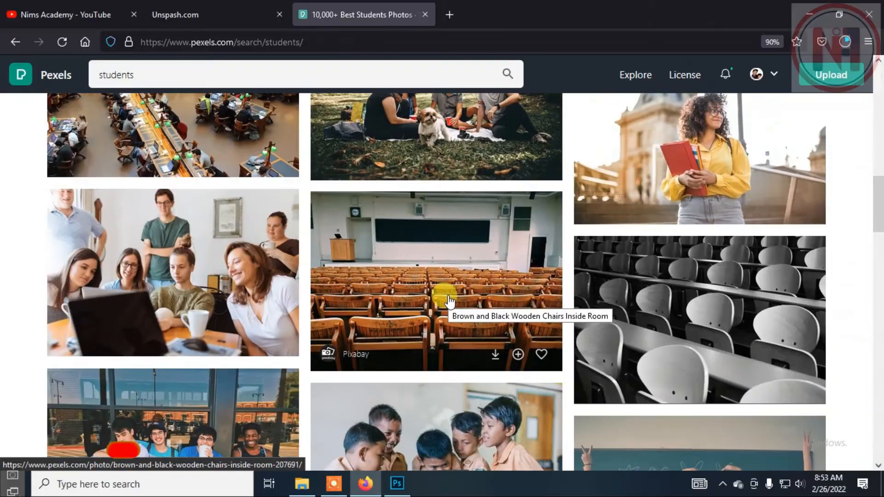
pyautogui.rightClick(219, 253)
pyautogui.click(260, 197)
pyautogui.click(397, 484)
# Paste the laptop group photo, enlarge it and place it over the third frame.
pyautogui.hotkey('ctrl', 'v')
pyautogui.moveTo(560, 200); pyautogui.dragTo(665, 129)
pyautogui.moveTo(609, 201); pyautogui.dragTo(592, 248)
pyautogui.moveTo(650, 176); pyautogui.dragTo(623, 195)
pyautogui.moveTo(592, 225); pyautogui.dragTo(601, 225)
pyautogui.press('Return')
# Clip the laptop group photo to the third frame and fine-tune its size and position.
pyautogui.rightClick(728, 306)
pyautogui.click(610, 247)
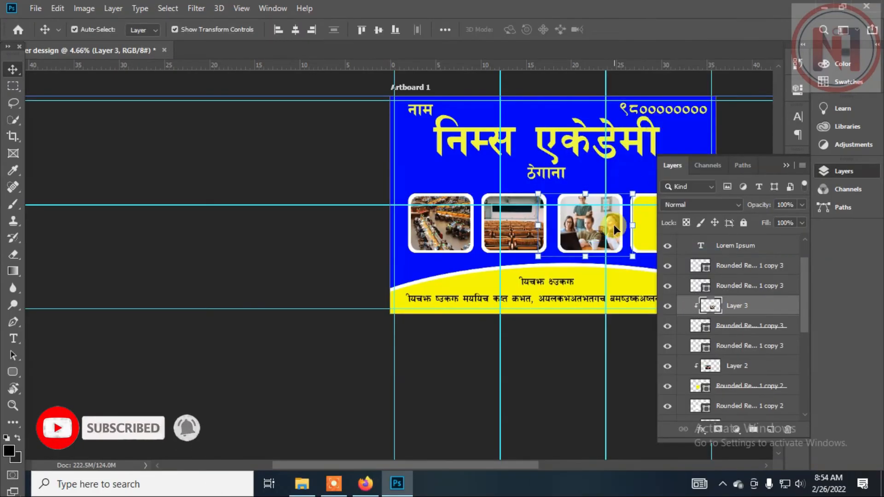
pyautogui.moveTo(632, 193); pyautogui.dragTo(627, 196)
pyautogui.moveTo(586, 225); pyautogui.dragTo(588, 221)
pyautogui.press('Return')
# Select the fourth frame, copy the Pexels photo of three students seen from behind and return to Photoshop.
pyautogui.click(645, 213)
pyautogui.click(370, 483)
pyautogui.scroll(3, 695, 179)
pyautogui.rightClick(695, 179)
pyautogui.click(724, 368)
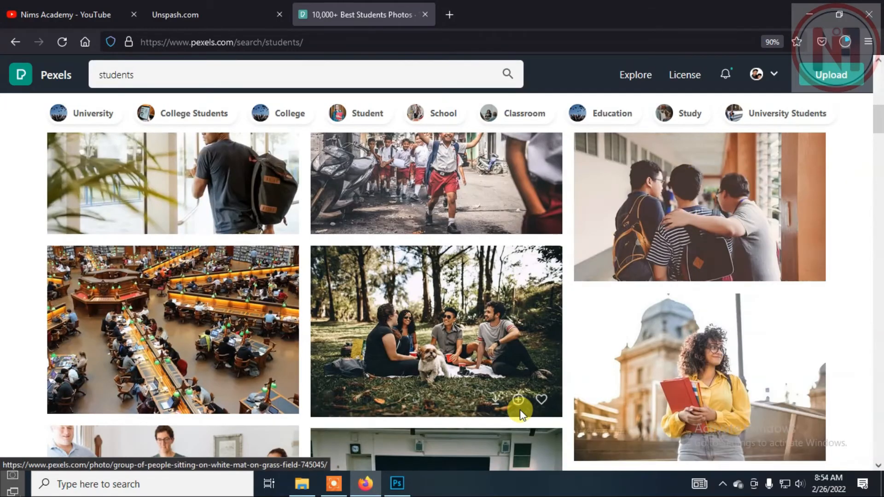
pyautogui.click(397, 484)
# Paste the three students photo above the fourth frame's layer, scale it to cover the frame and clip it to the frame.
pyautogui.rightClick(641, 225)
pyautogui.rightClick(644, 178)
pyautogui.click(731, 246)
pyautogui.hotkey('ctrl', 'v')
pyautogui.moveTo(560, 200); pyautogui.dragTo(641, 147)
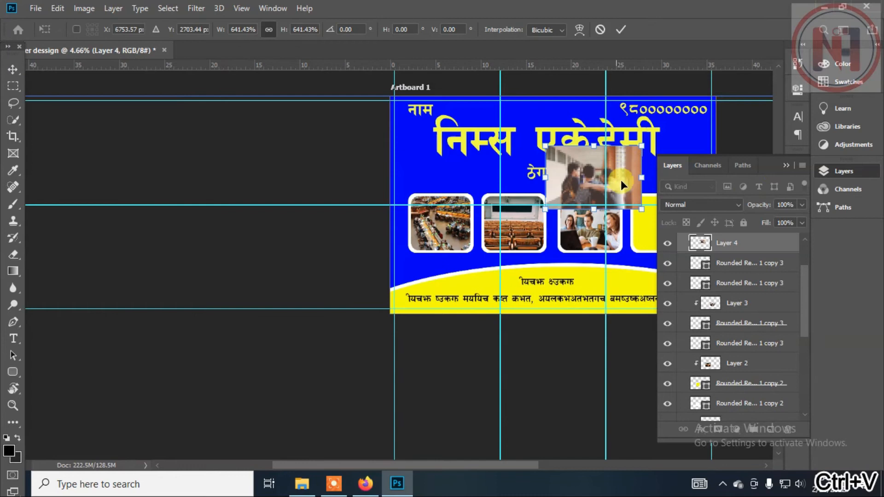
pyautogui.moveTo(621, 180); pyautogui.dragTo(675, 229)
pyautogui.click(786, 166)
pyautogui.click(848, 176)
pyautogui.press('Return')
pyautogui.rightClick(714, 284)
pyautogui.click(588, 247)
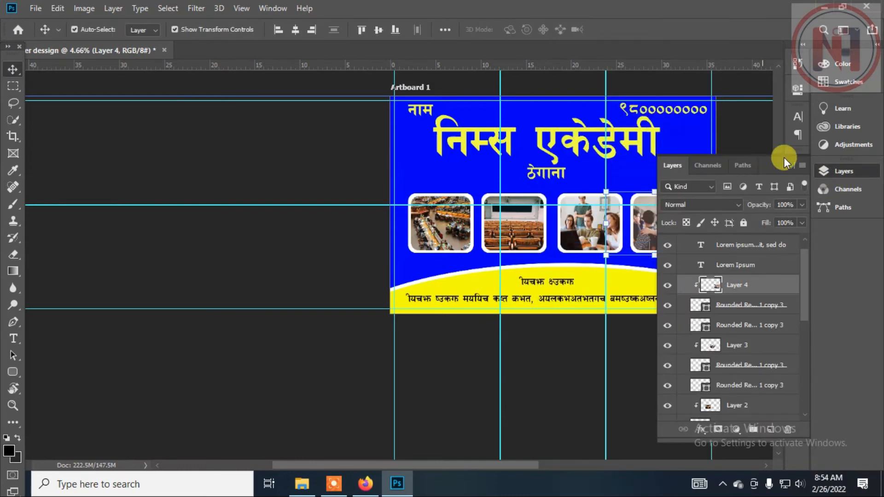
# Add a Gradient Overlay to the blue background Rectangle 1 using the blue-yellow-blue preset and the Radial style.
pyautogui.click(787, 164)
pyautogui.scroll(-3, 581, 266)
pyautogui.click(844, 171)
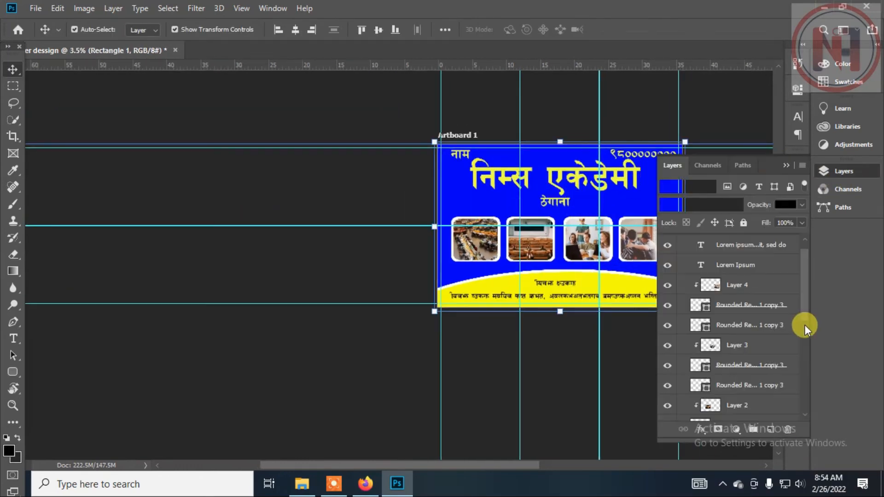
pyautogui.scroll(-4, 759, 355)
pyautogui.click(700, 429)
pyautogui.click(739, 389)
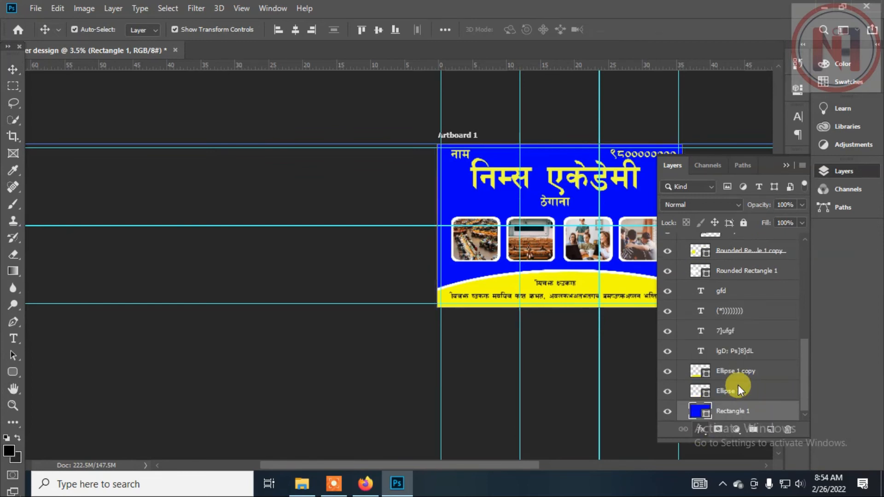
pyautogui.click(228, 151)
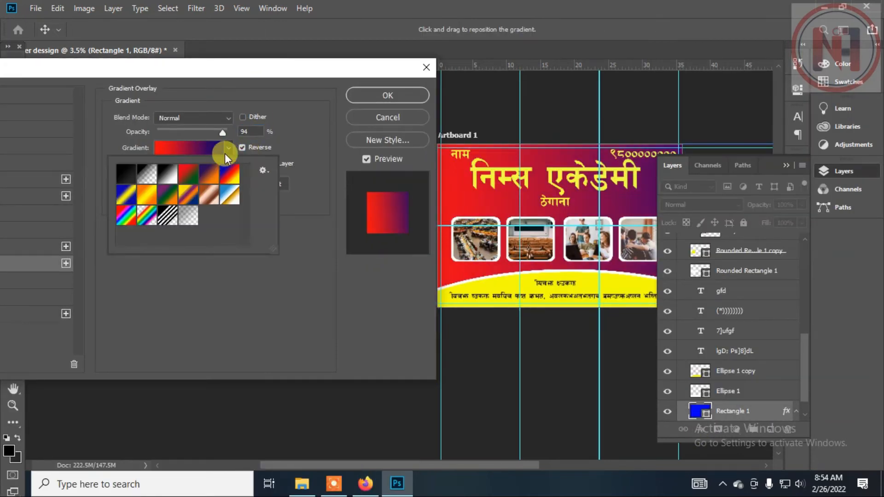
pyautogui.click(121, 191)
pyautogui.click(244, 147)
pyautogui.click(183, 165)
pyautogui.click(174, 180)
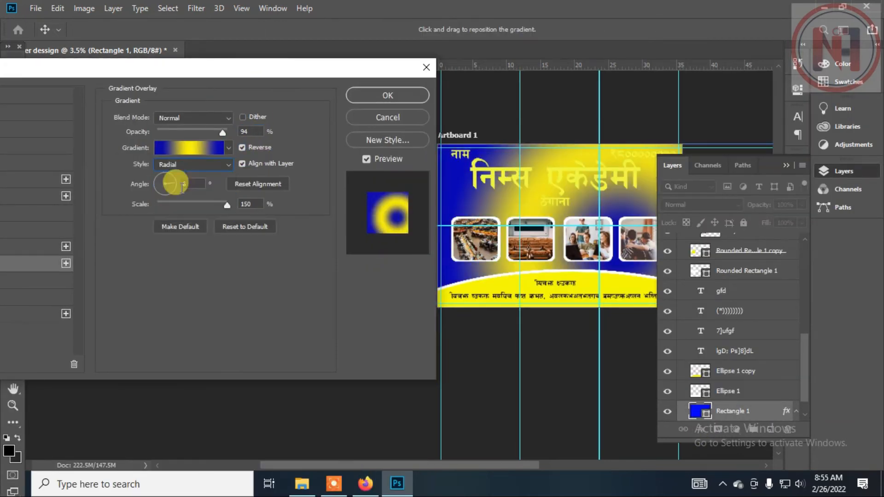
# Edit the overlay gradient by removing the end blue stop so it runs only from blue to yellow.
pyautogui.click(228, 148)
pyautogui.click(191, 145)
pyautogui.moveTo(322, 275); pyautogui.dragTo(348, 276)
pyautogui.click(327, 328)
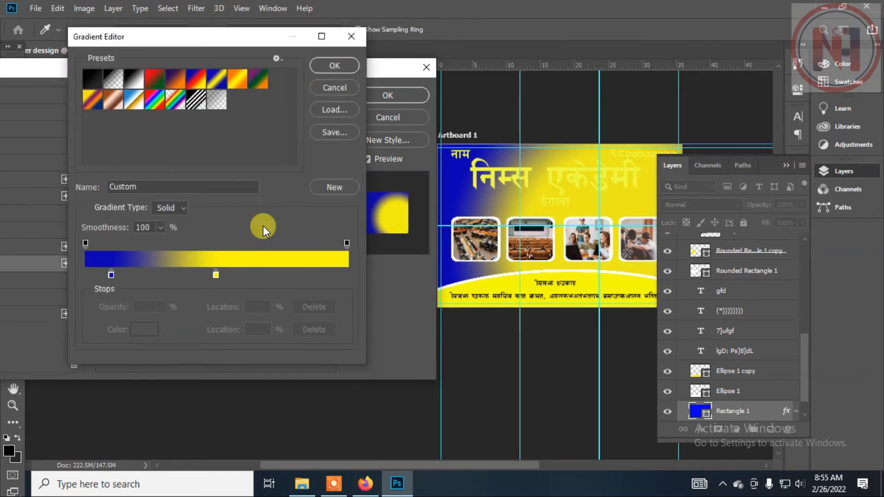
pyautogui.press('Return')
# Lower the gradient overlay's scale and opacity, toggle Reverse, choose another gradient preset and apply the layer style.
pyautogui.moveTo(226, 204); pyautogui.dragTo(191, 207)
pyautogui.click(242, 148)
pyautogui.moveTo(222, 133); pyautogui.dragTo(162, 138)
pyautogui.click(229, 148)
pyautogui.click(196, 177)
pyautogui.click(388, 95)
pyautogui.click(547, 115)
pyautogui.scroll(-4, 461, 214)
pyautogui.scroll(2, 460, 213)
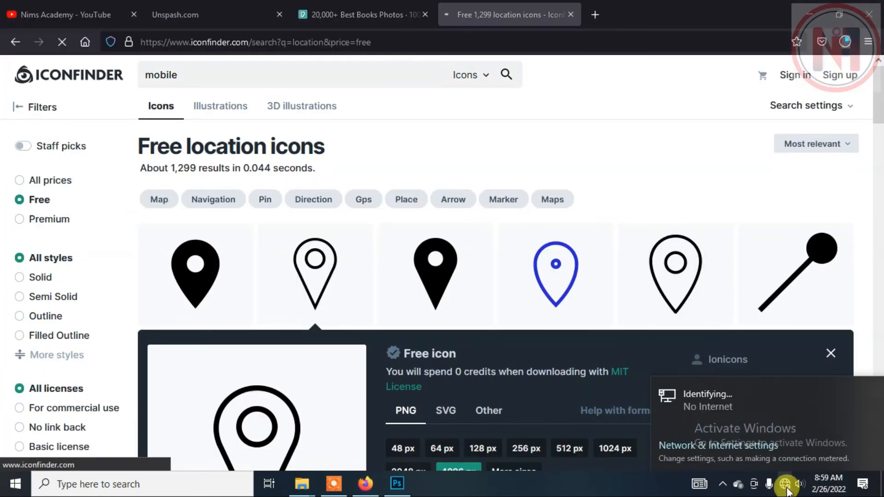
# Switch to the Iconfinder page in the browser and search for "mobile" icons.
pyautogui.click(364, 14)
pyautogui.click(504, 20)
pyautogui.click(506, 75)
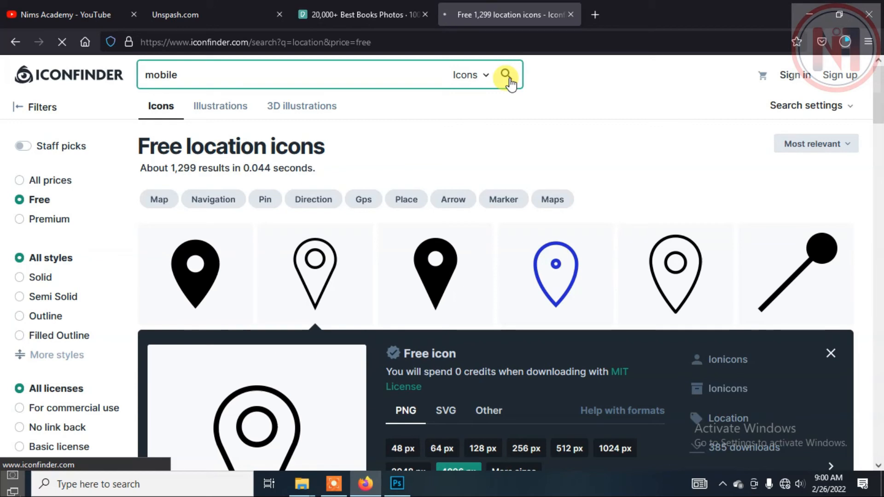
# Run the Windows network troubleshooter for the internet connection and return to the Iconfinder page.
pyautogui.rightClick(785, 484)
pyautogui.click(755, 442)
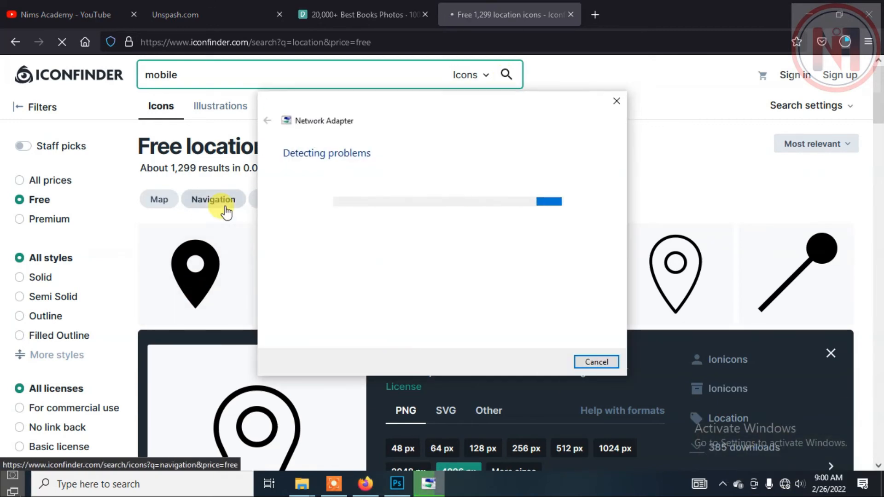
pyautogui.click(506, 13)
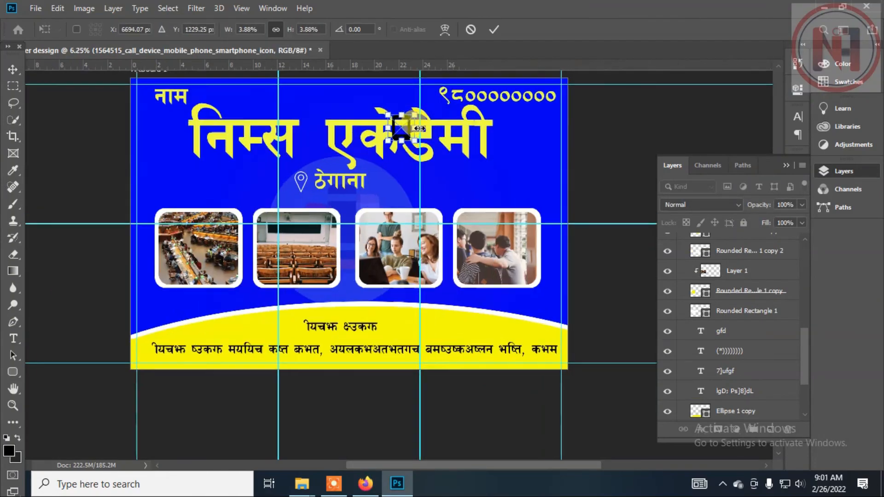
# Place an outline phone icon beside the phone number and a pen icon near the end of the title.
pyautogui.scroll(3, 419, 95)
pyautogui.moveTo(403, 170); pyautogui.dragTo(409, 160)
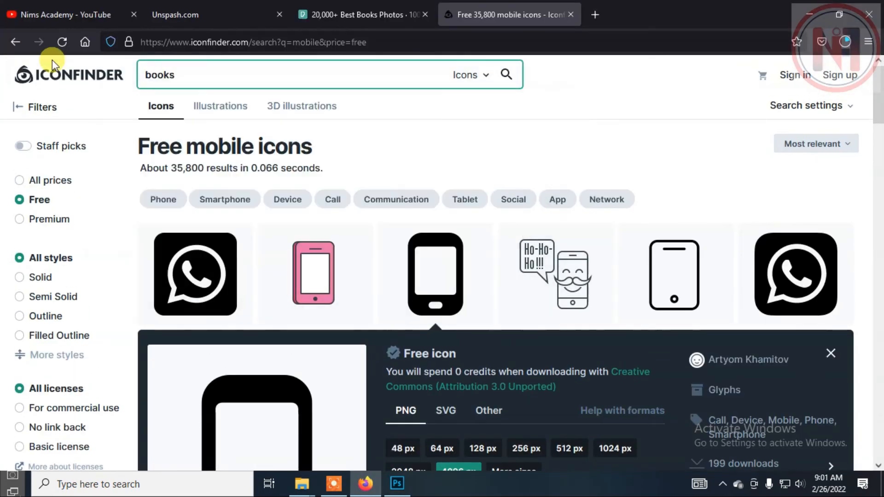
pyautogui.click(668, 277)
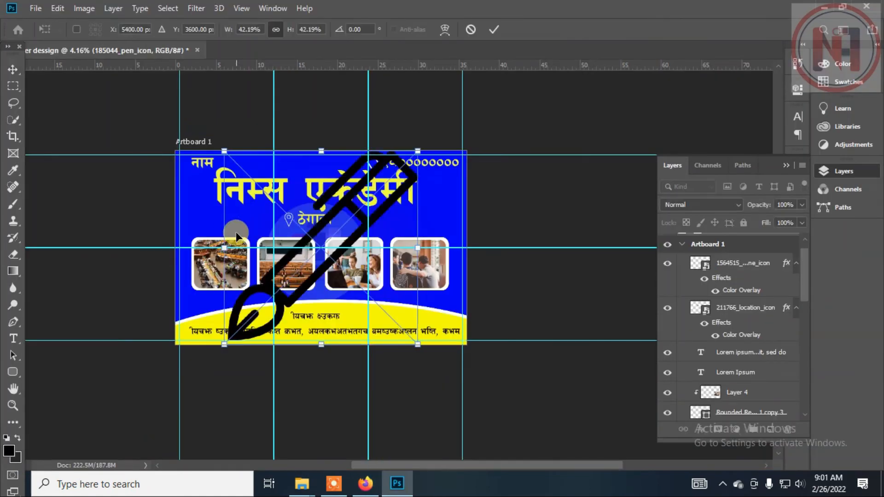
pyautogui.moveTo(440, 141); pyautogui.dragTo(454, 183)
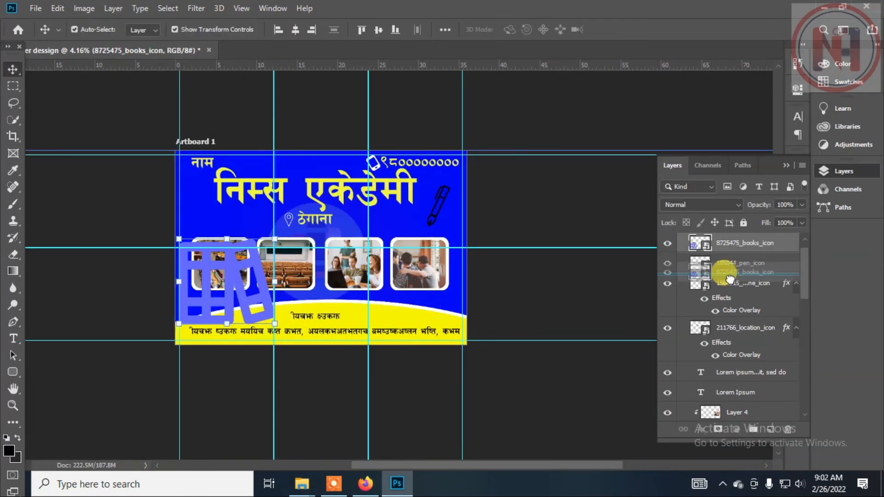
# Move the books icon to the banner's left edge and send its layer down the stack behind the photo frames.
pyautogui.moveTo(726, 282); pyautogui.dragTo(730, 413)
pyautogui.scroll(-3, 727, 368)
pyautogui.moveTo(720, 355); pyautogui.dragTo(742, 325)
pyautogui.scroll(-2, 732, 368)
pyautogui.rightClick(743, 336)
pyautogui.click(658, 285)
pyautogui.moveTo(263, 271); pyautogui.dragTo(229, 255)
pyautogui.scroll(-4, 736, 359)
pyautogui.moveTo(735, 266); pyautogui.dragTo(735, 372)
pyautogui.scroll(-1, 728, 343)
# Apply a light green (8fff87) Color Overlay to the books icon.
pyautogui.click(701, 429)
pyautogui.click(739, 354)
pyautogui.moveTo(446, 258); pyautogui.dragTo(754, 130)
pyautogui.click(699, 180)
pyautogui.moveTo(595, 79); pyautogui.dragTo(558, 72)
pyautogui.click(629, 98)
pyautogui.moveTo(640, 151); pyautogui.dragTo(640, 164)
pyautogui.click(600, 97)
pyautogui.click(641, 232)
pyautogui.moveTo(637, 230); pyautogui.dragTo(641, 203)
pyautogui.click(546, 97)
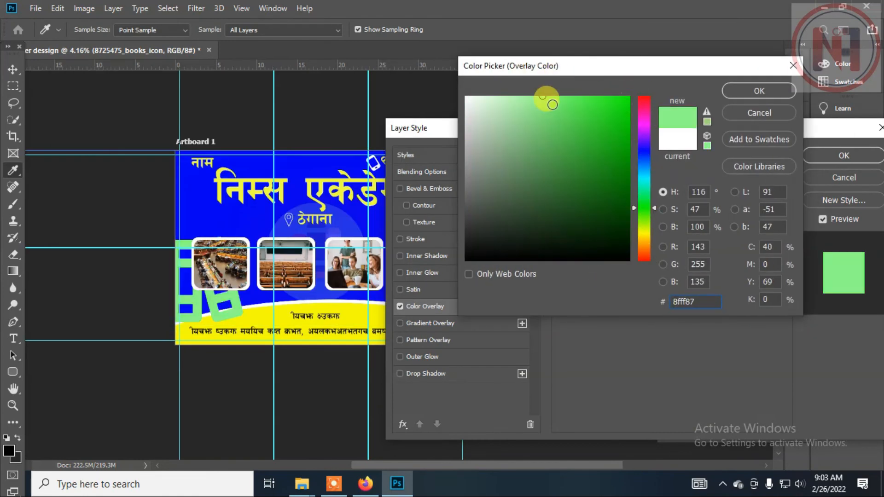
pyautogui.click(759, 91)
pyautogui.click(811, 155)
# Add a Color Overlay to the pen icon and lower the overlay's opacity.
pyautogui.click(544, 221)
pyautogui.click(435, 208)
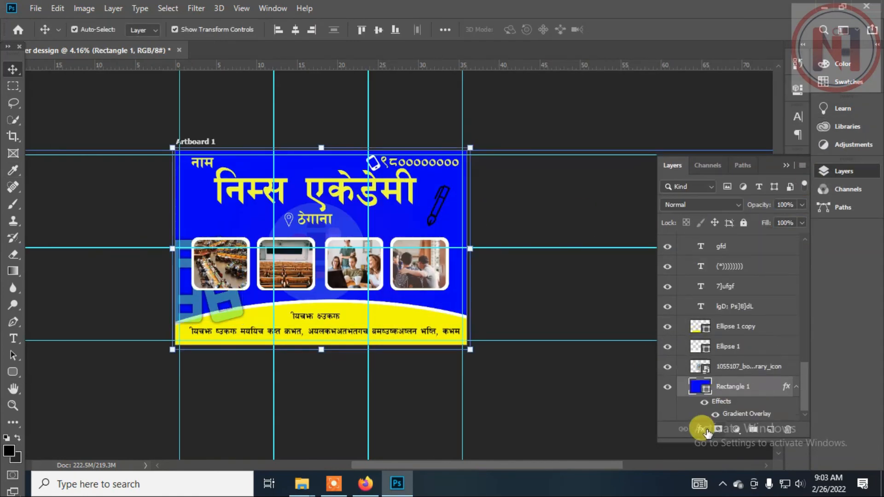
pyautogui.click(437, 205)
pyautogui.click(700, 429)
pyautogui.click(739, 381)
pyautogui.moveTo(619, 133); pyautogui.dragTo(661, 249)
pyautogui.moveTo(717, 314); pyautogui.dragTo(685, 314)
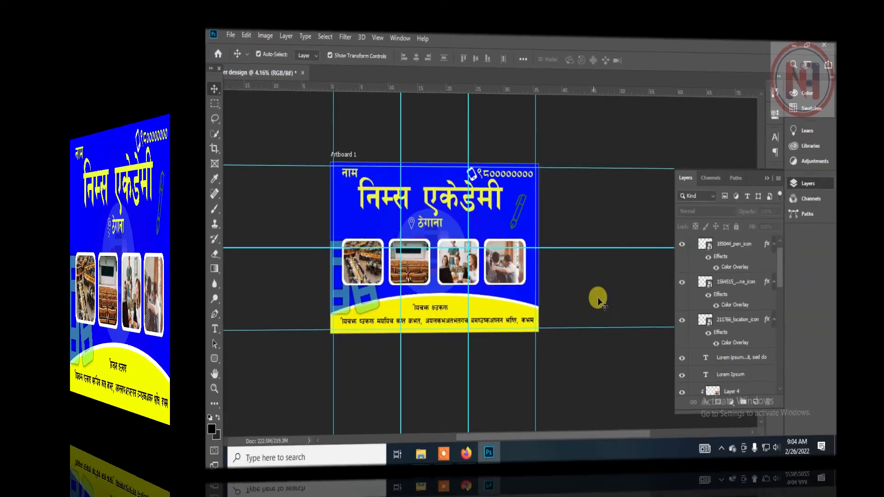